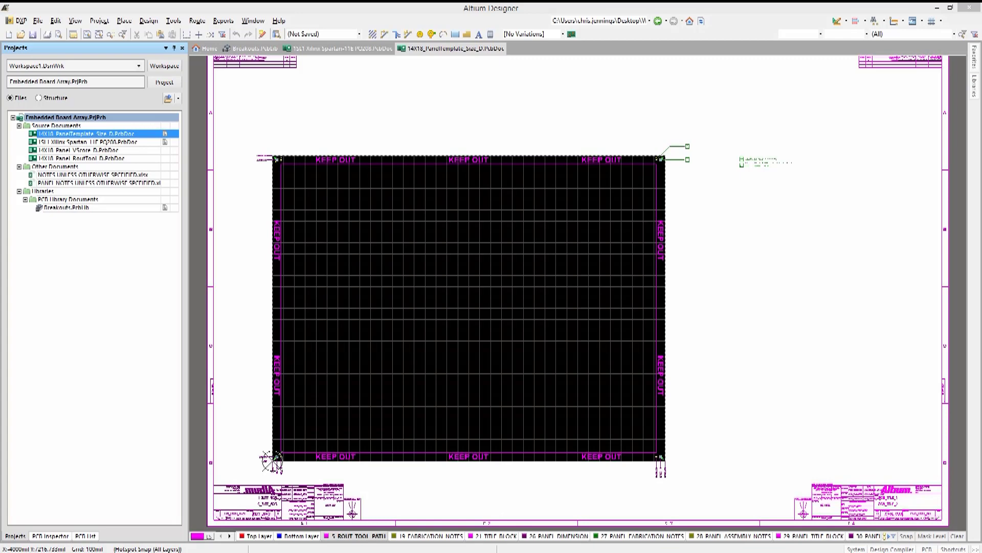
Open the 1SL1 Xilinx Spartan-IIE PQ208 board document and make its 19 FABRICATION NOTES layer current
{"action": "double_click", "coordinate": [102, 142]}
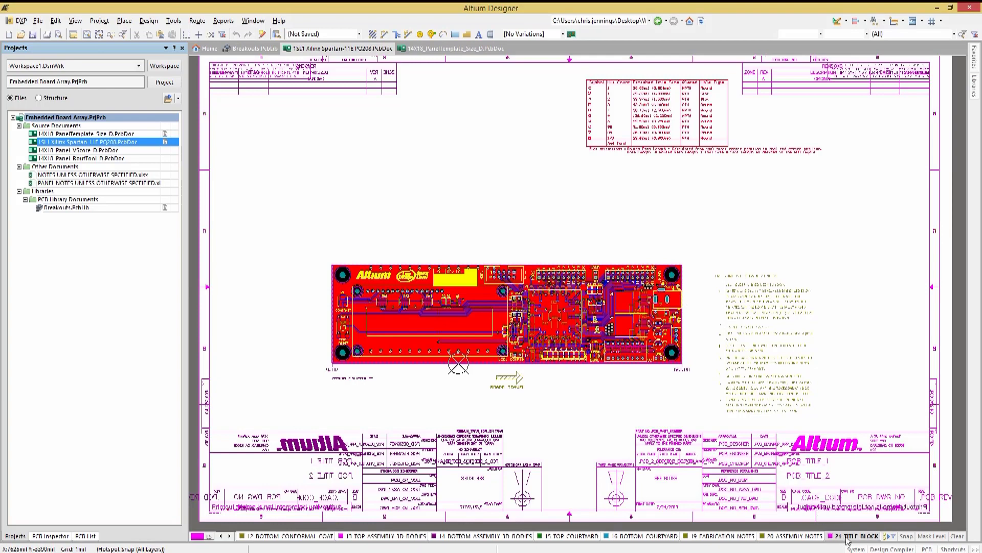
{"action": "left_click", "coordinate": [724, 536]}
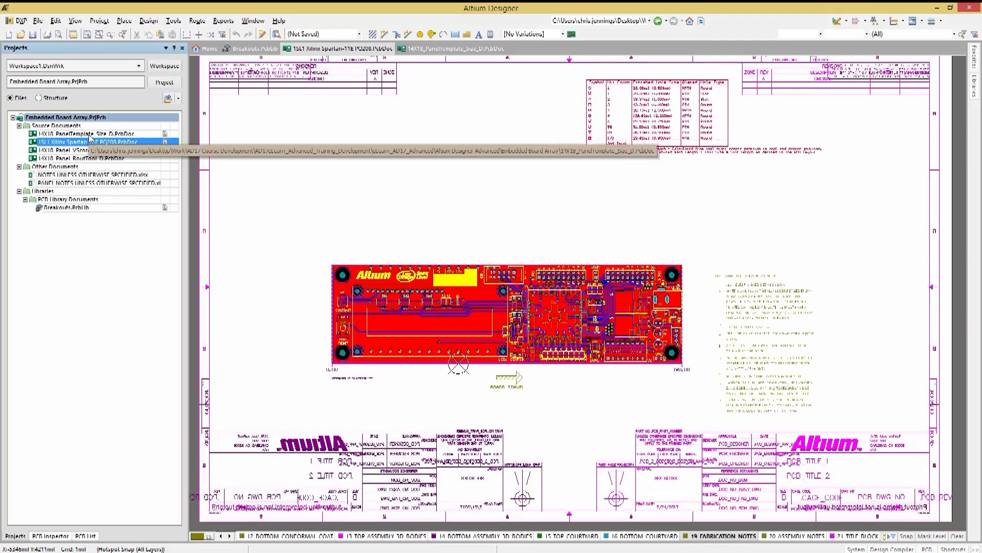
In the 14X18_PanelTemplate_Size_D document, hide the 19 fabrication notes and 21 title block mechanical layers
{"action": "double_click", "coordinate": [90, 134]}
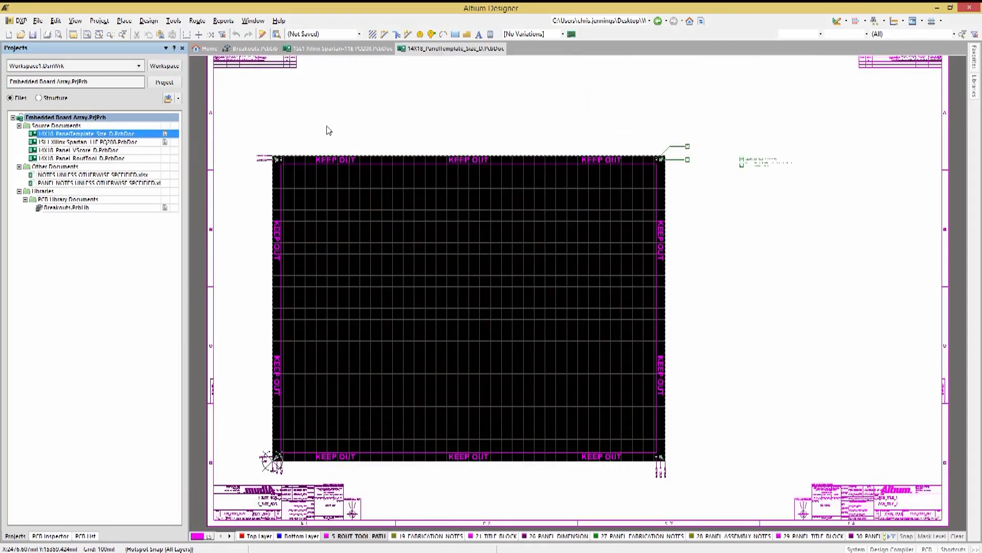
{"action": "key", "text": "l"}
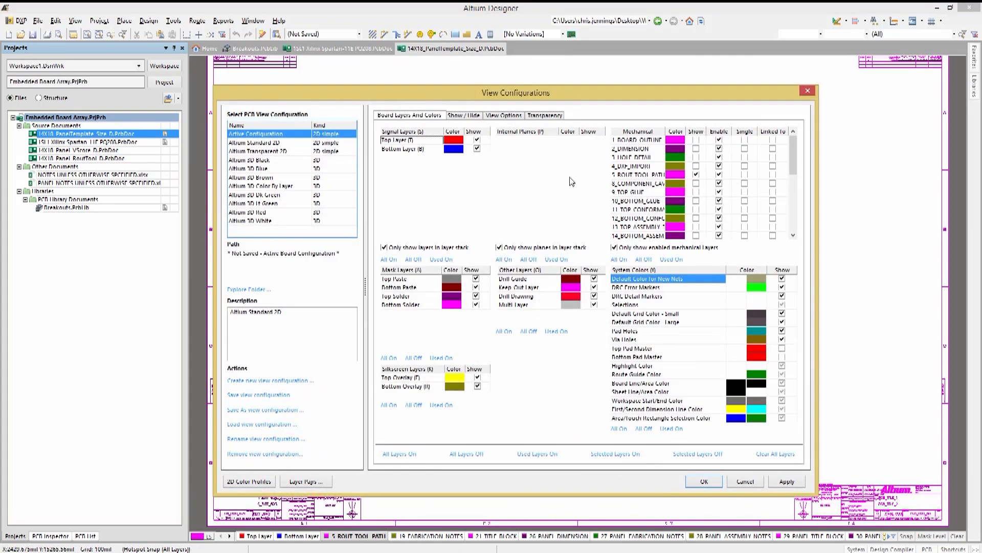
{"action": "left_click_drag", "start_coordinate": [793, 169], "coordinate": [792, 201]}
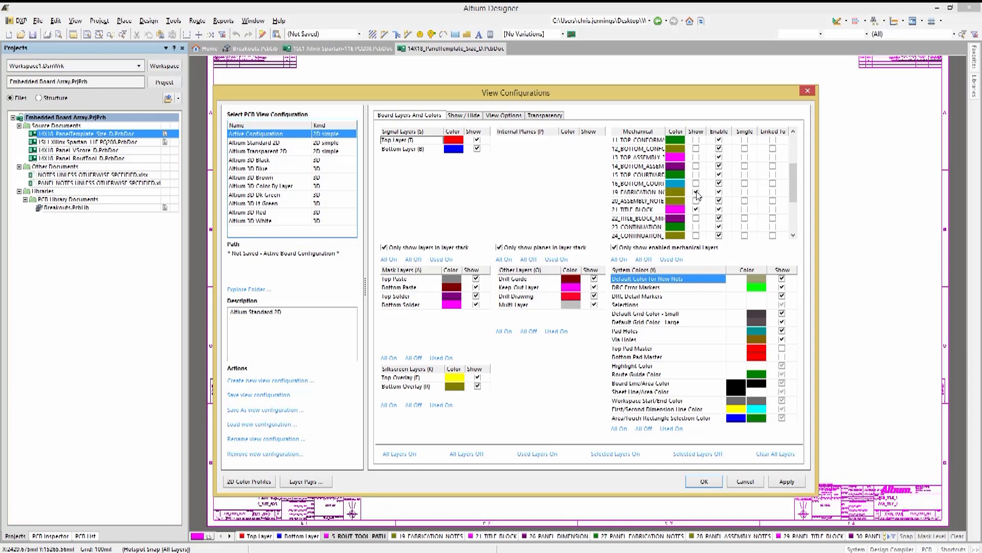
{"action": "left_click", "coordinate": [695, 191]}
{"action": "left_click", "coordinate": [696, 210]}
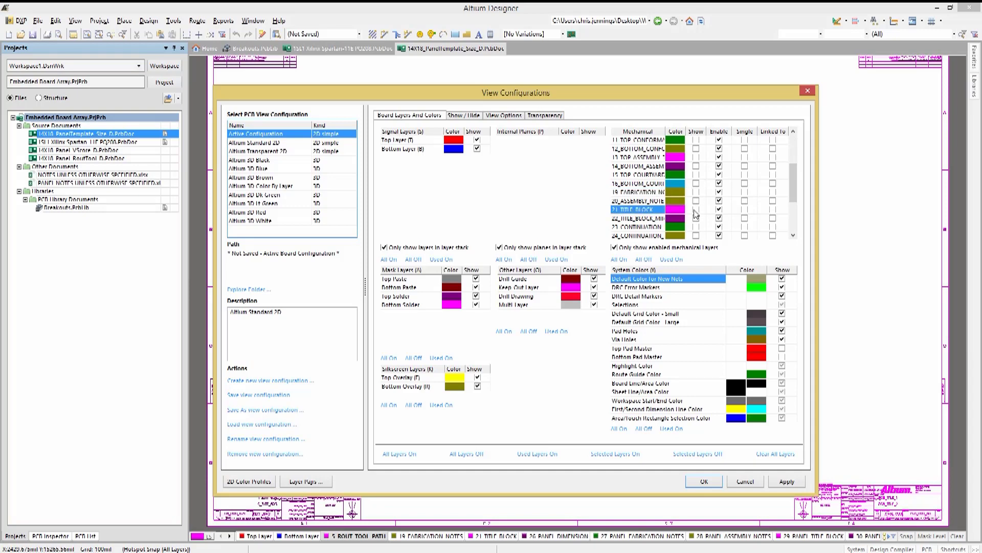
{"action": "left_click", "coordinate": [704, 481]}
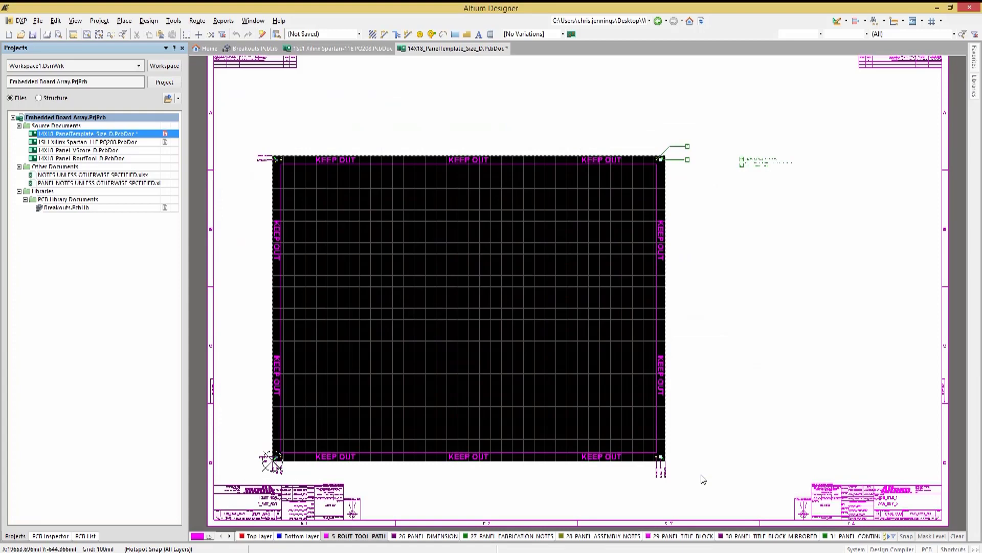
Start an embedded board array in the panel and choose 1SL1 Xilinx Spartan-IIE PQ208.PcbDoc as its source board
{"action": "left_click", "coordinate": [124, 20]}
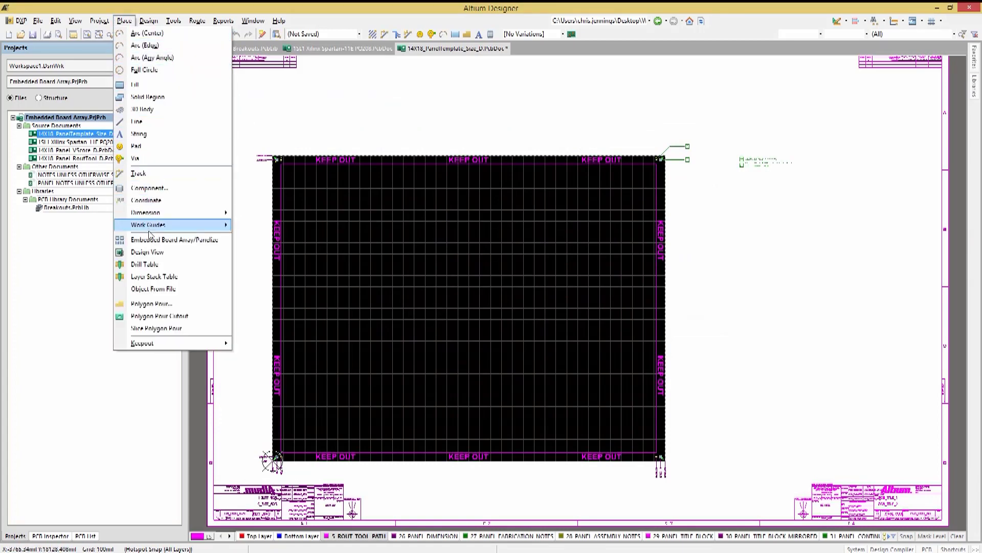
{"action": "left_click", "coordinate": [149, 241]}
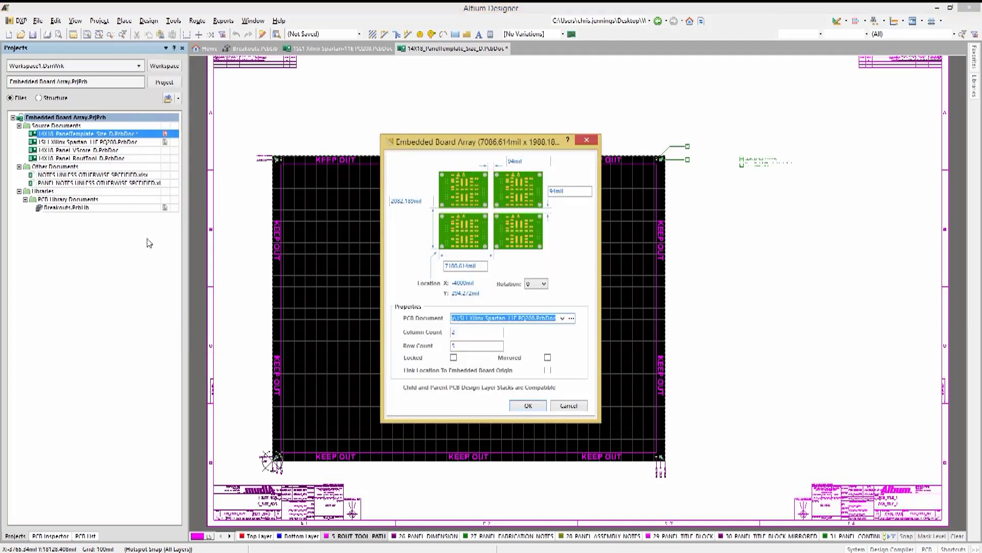
{"action": "left_click", "coordinate": [478, 345]}
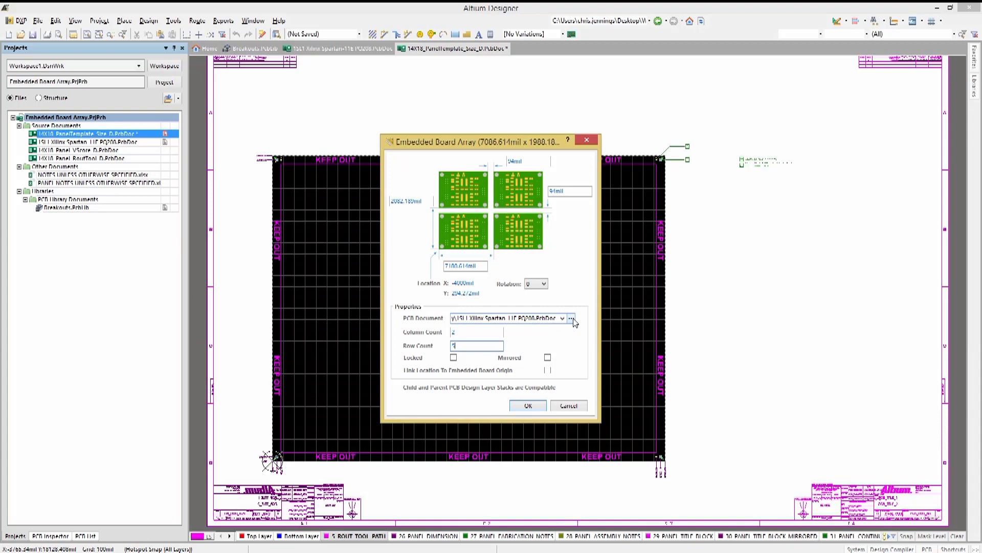
{"action": "left_click", "coordinate": [572, 318]}
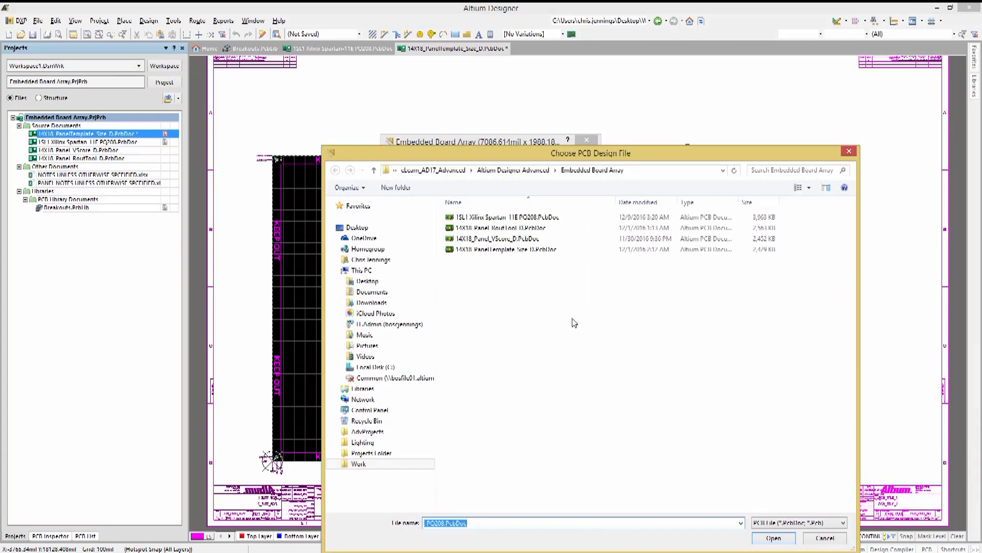
{"action": "left_click", "coordinate": [502, 219]}
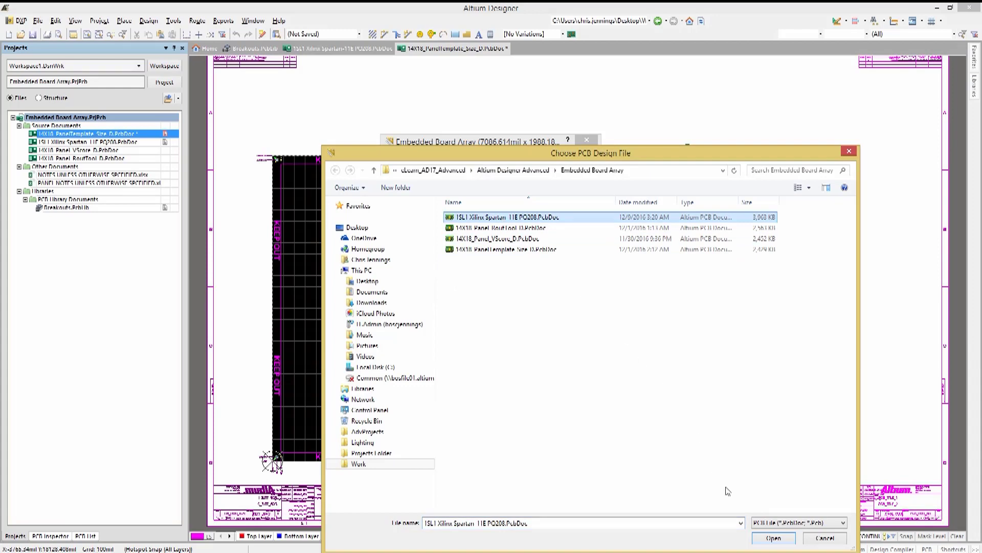
{"action": "left_click", "coordinate": [762, 536]}
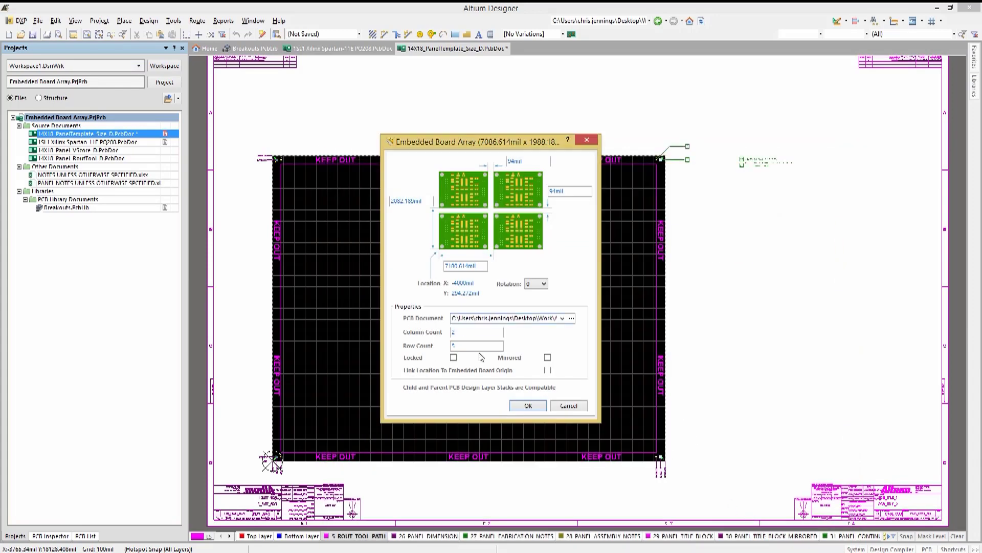
Place the array of 2 columns and 5 rows with 94 mil spacing roughly centred inside the panel's keep-out border
{"action": "left_click", "coordinate": [399, 201]}
{"action": "double_click", "coordinate": [464, 334]}
{"action": "left_click", "coordinate": [466, 345]}
{"action": "left_click", "coordinate": [527, 407]}
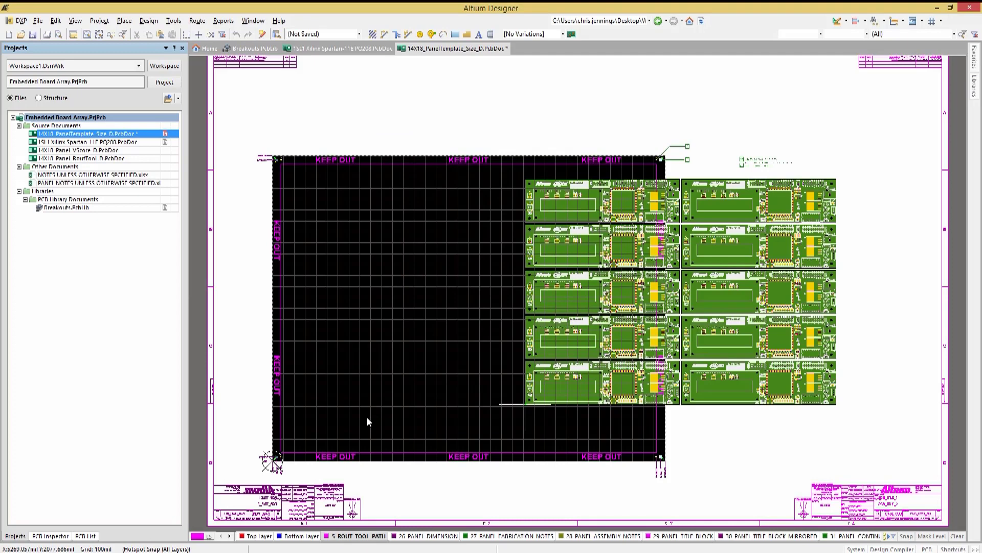
{"action": "left_click", "coordinate": [318, 418]}
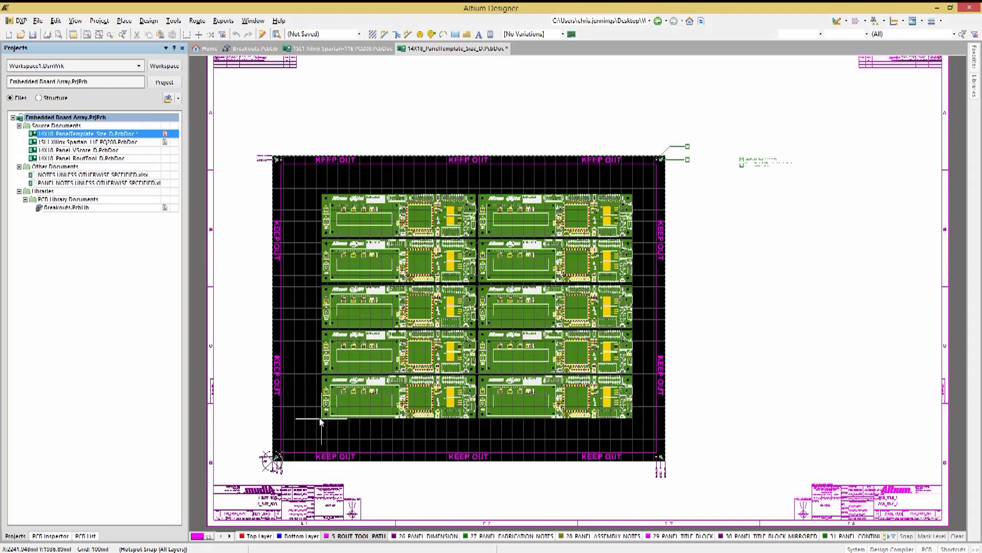
{"action": "left_click", "coordinate": [321, 421]}
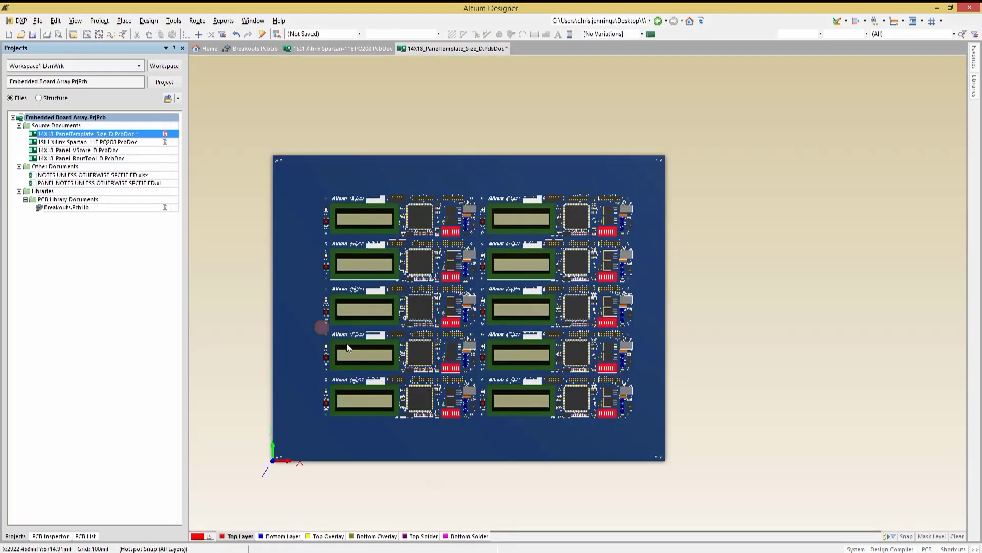
Examine the populated panel in 3D from a tilted angle and return to the 2D layout
{"action": "key", "text": "shift"}
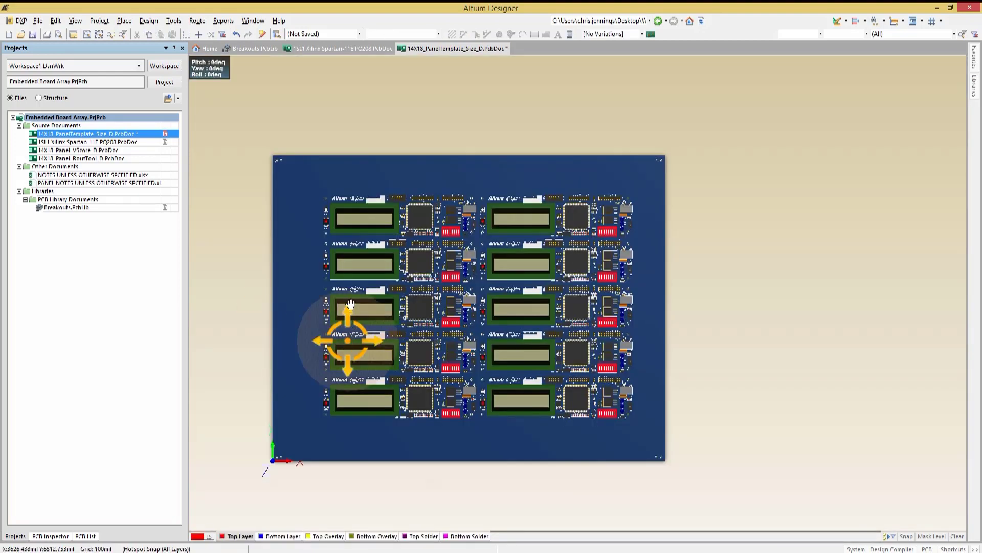
{"action": "right_click_drag", "start_coordinate": [350, 303], "coordinate": [433, 280], "text": "shift"}
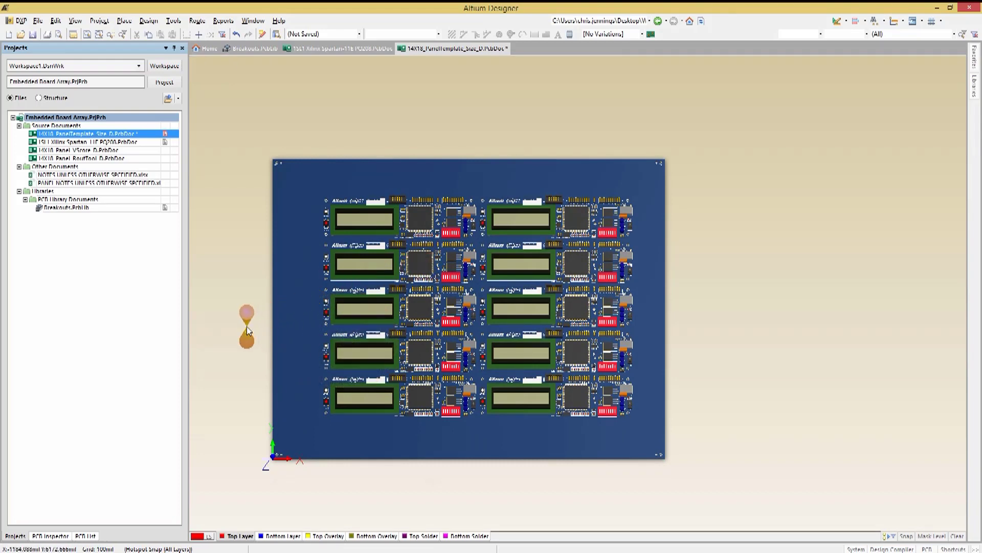
{"action": "key", "text": "2"}
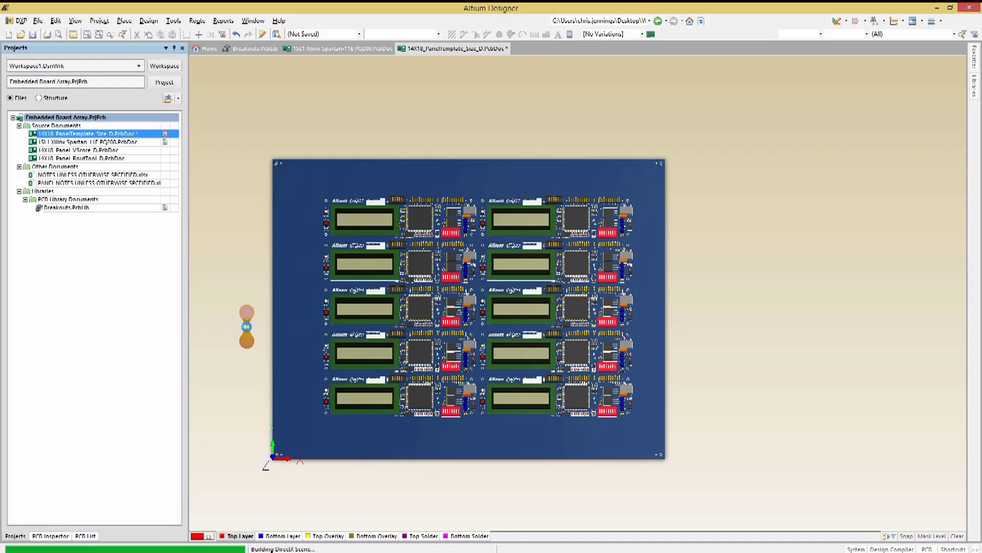
{"action": "key", "text": "2"}
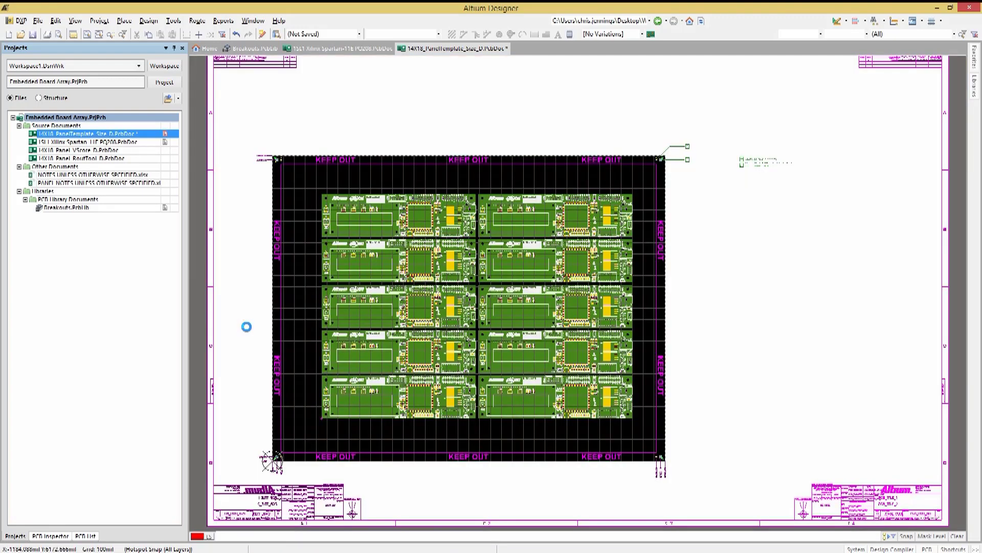
Create line/arc primitives from the board shape on layer 5 ROUT TOOL PATH, 93 mil wide, as a route tool outline
{"action": "left_click", "coordinate": [146, 21]}
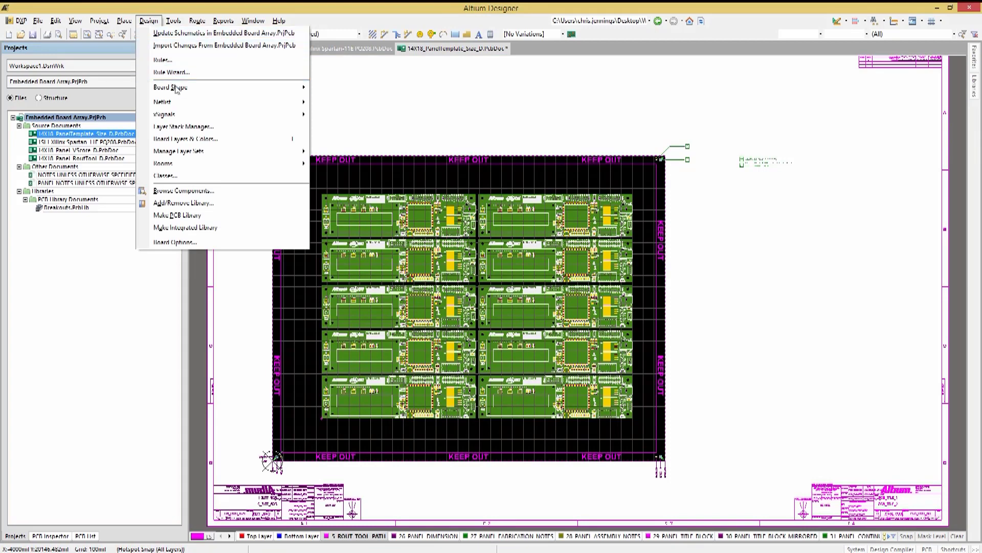
{"action": "mouse_move", "coordinate": [179, 91]}
{"action": "left_click", "coordinate": [375, 112]}
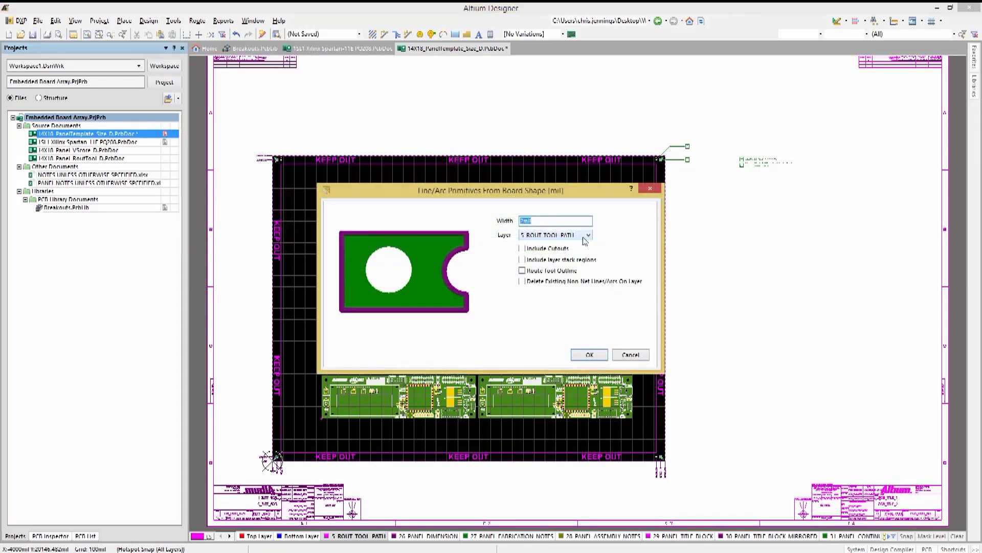
{"action": "left_click", "coordinate": [587, 235]}
{"action": "left_click", "coordinate": [568, 245]}
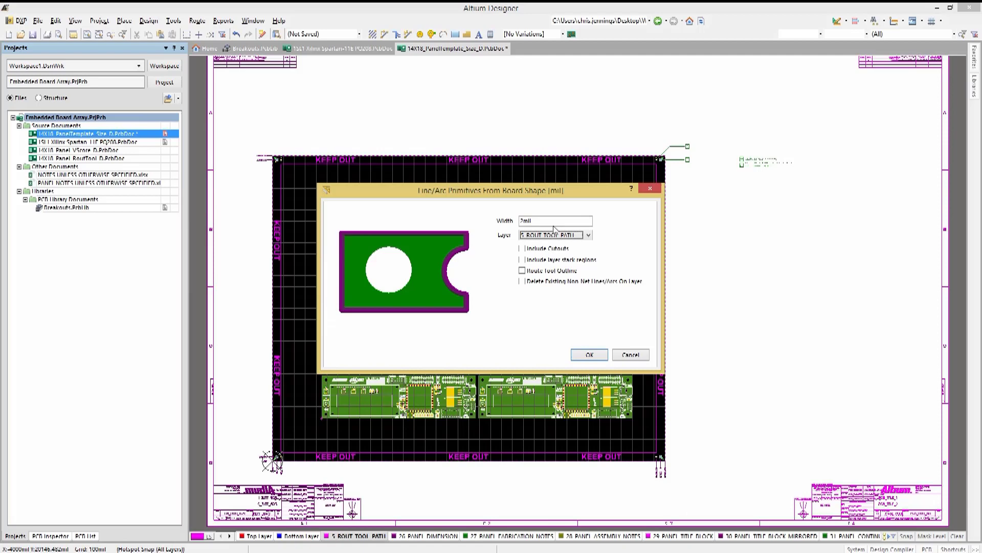
{"action": "left_click_drag", "start_coordinate": [554, 222], "coordinate": [518, 220]}
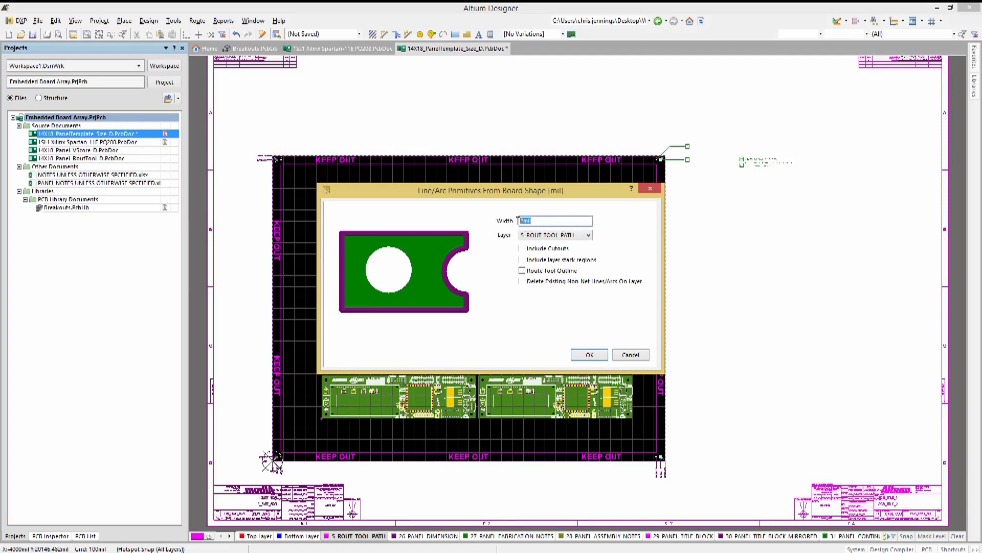
{"action": "type", "text": "91mil"}
{"action": "left_click", "coordinate": [522, 270]}
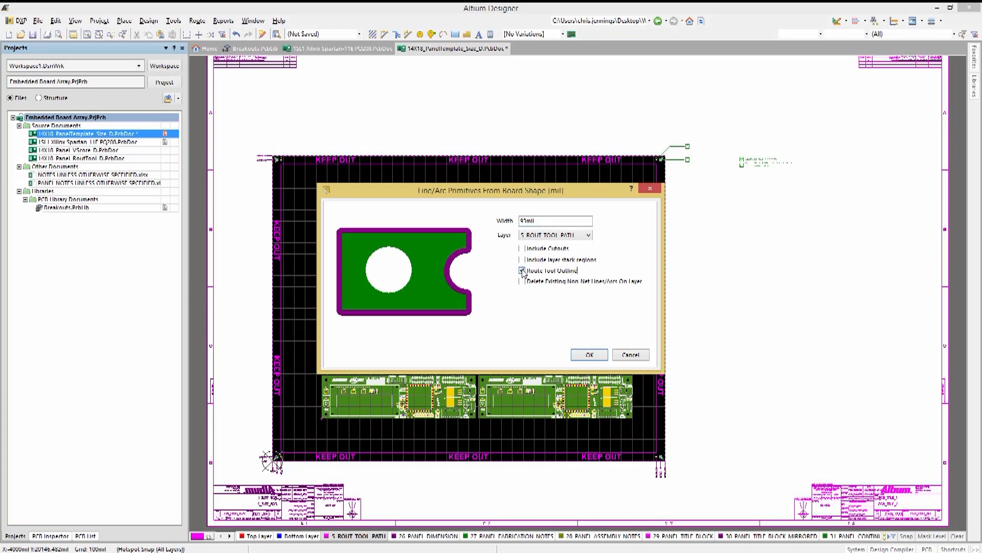
{"action": "left_click", "coordinate": [589, 354]}
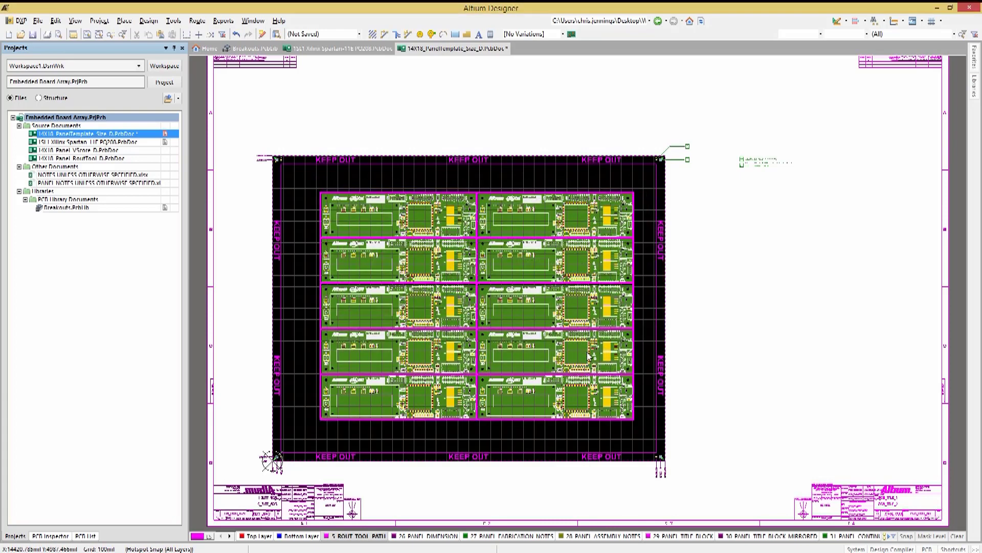
Inspect the routed outlines around the boards in 3D up close and return to the 2D layout
{"action": "key", "text": "3"}
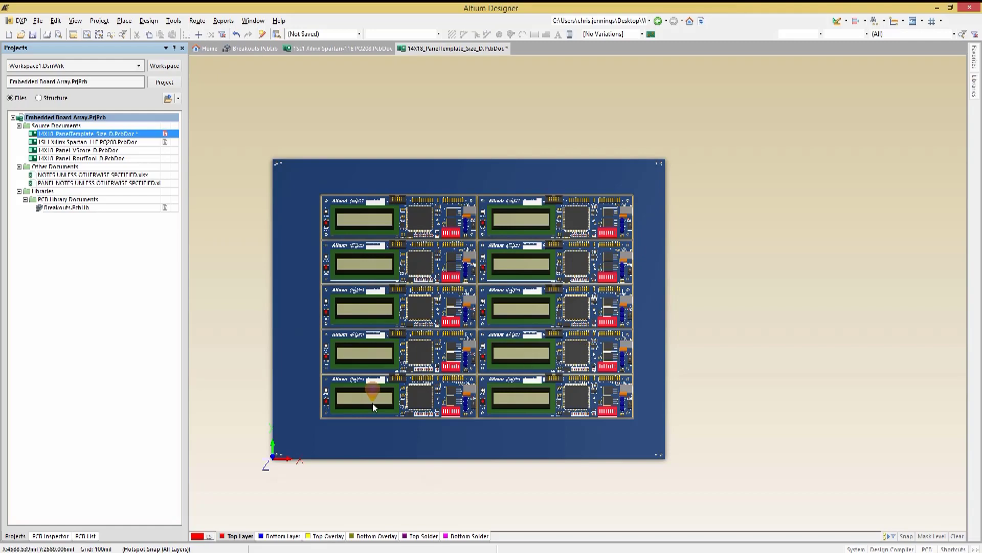
{"action": "scroll", "coordinate": [376, 399], "scroll_direction": "up", "scroll_amount": 6, "text": "ctrl"}
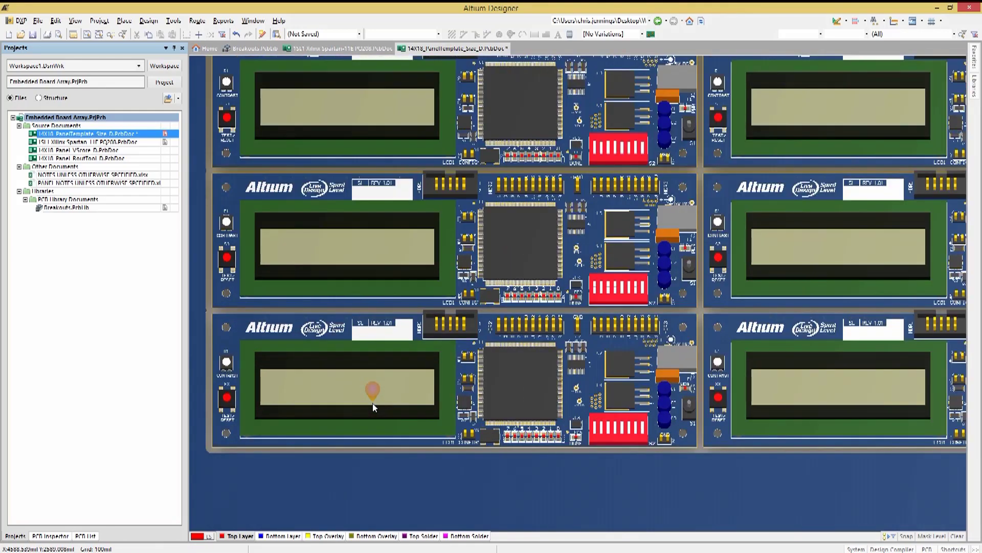
{"action": "key", "text": "v"}
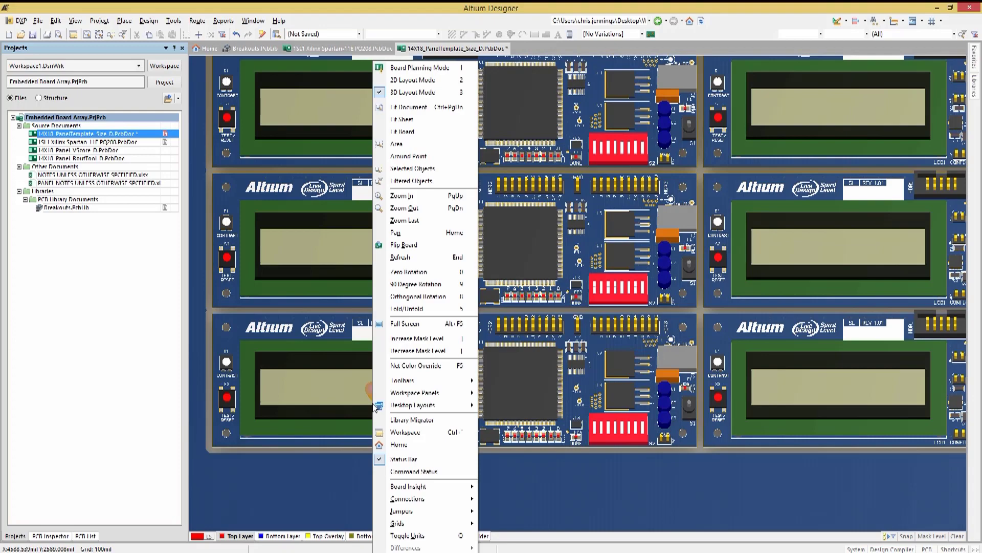
{"action": "key", "text": "d"}
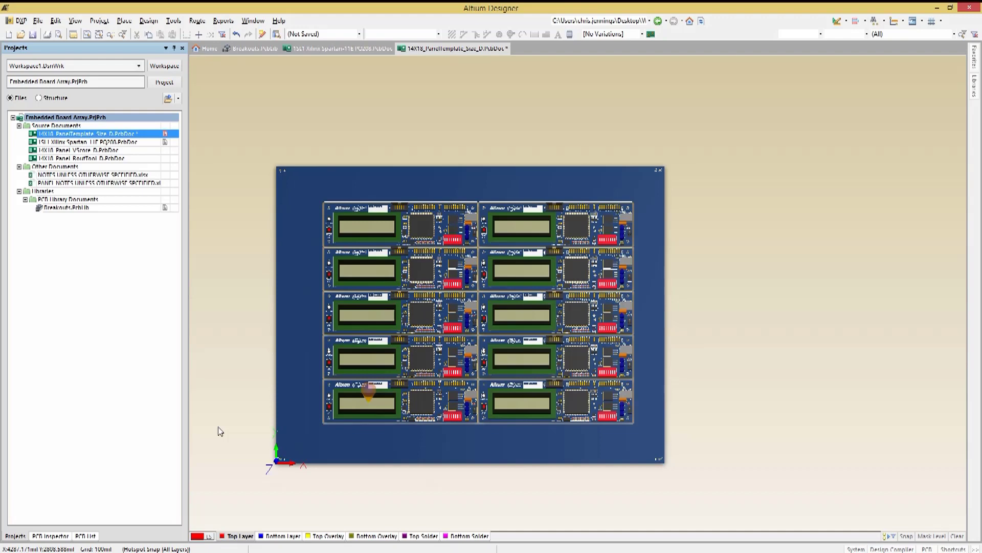
{"action": "key", "text": "2"}
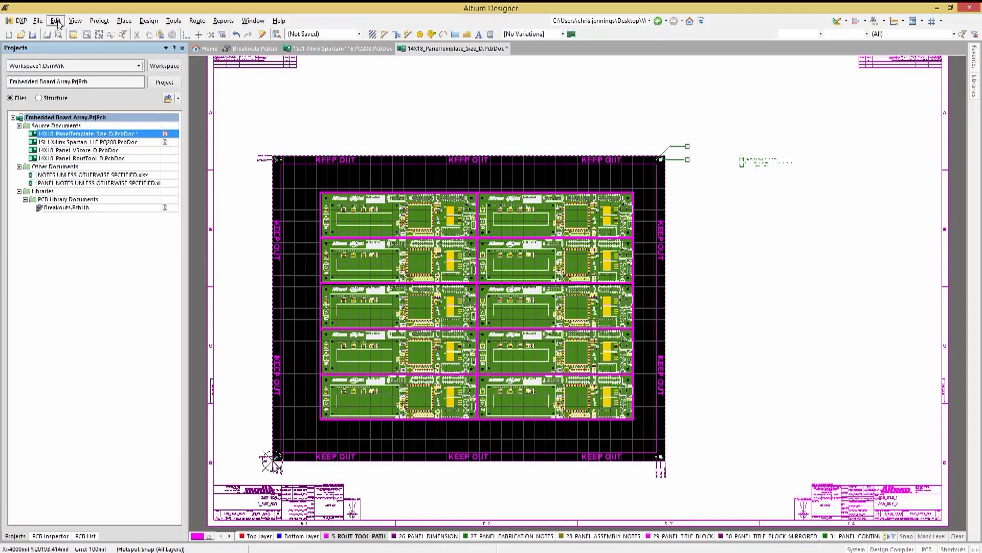
Start slicing tracks on the rout tool path layer with a blade width of 240 mil
{"action": "left_click", "coordinate": [56, 21]}
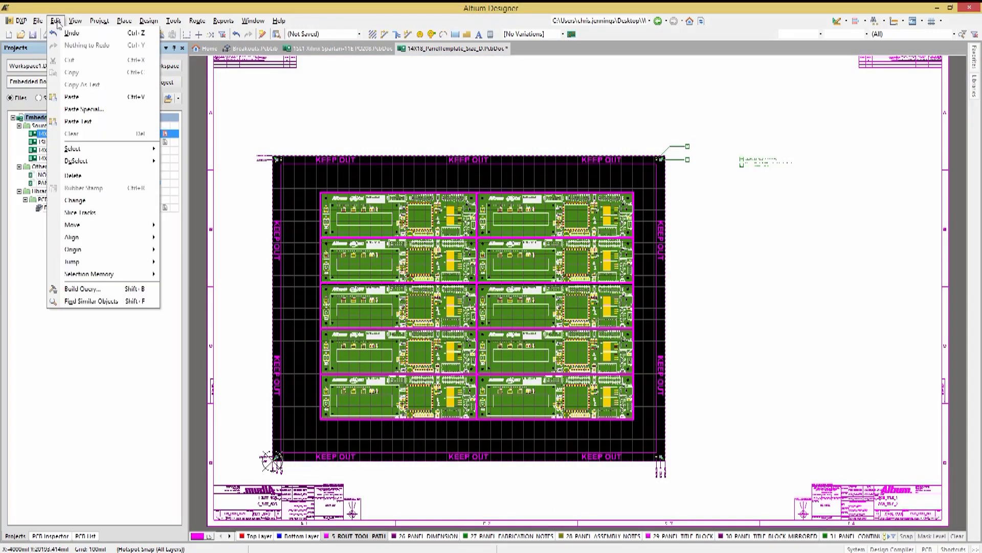
{"action": "left_click", "coordinate": [79, 213]}
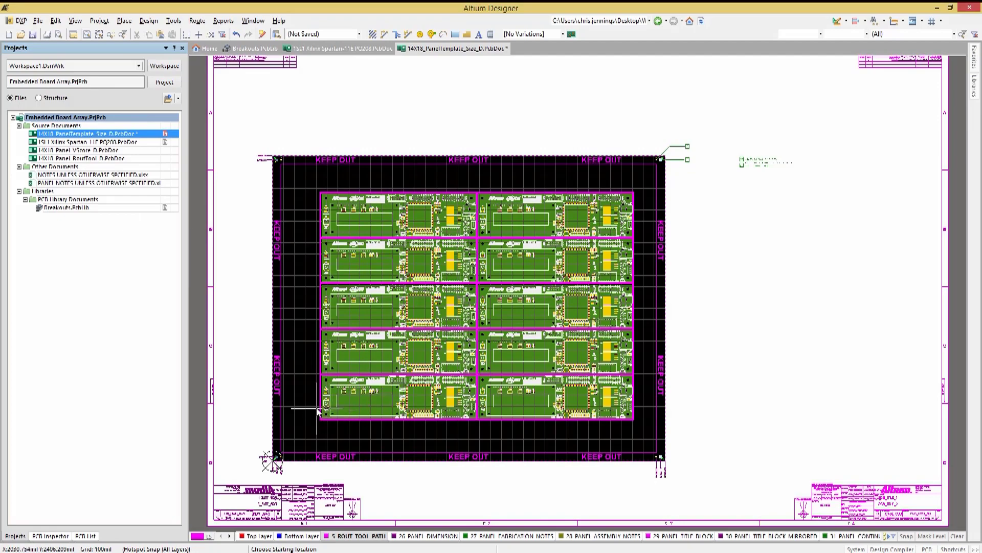
{"action": "scroll", "coordinate": [318, 410], "scroll_direction": "up", "scroll_amount": 5, "text": "ctrl"}
{"action": "key", "text": "Tab"}
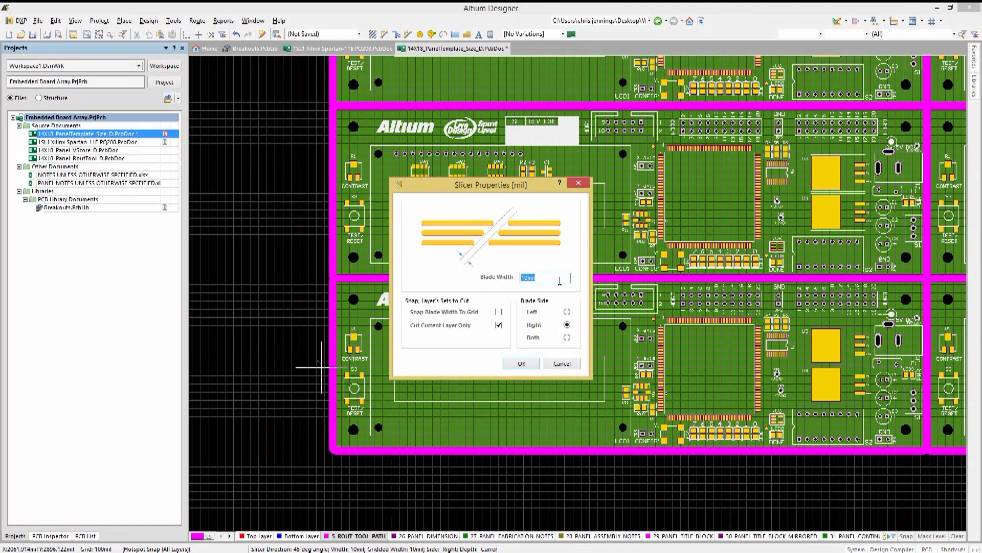
{"action": "type", "text": "4"}
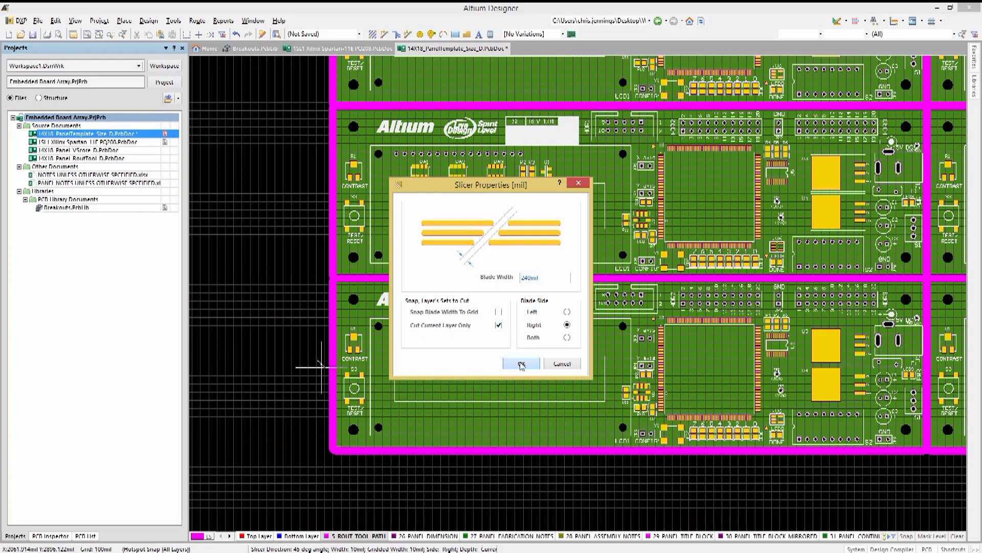
{"action": "left_click", "coordinate": [521, 363]}
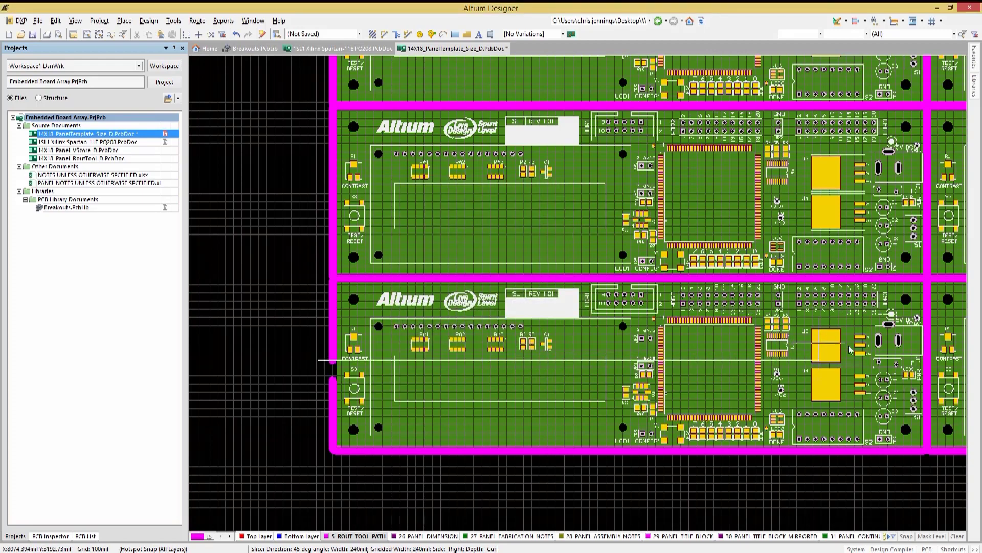
Slice breakout gaps horizontally through the vertical rout paths at mid-height of the bottom three board rows
{"action": "scroll", "coordinate": [844, 363], "scroll_direction": "right", "scroll_amount": 8, "text": "shift"}
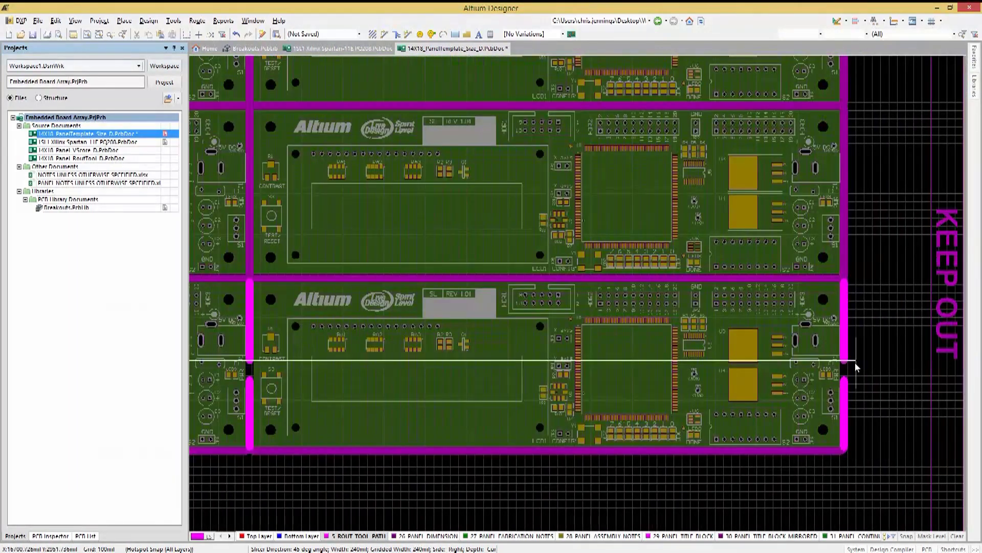
{"action": "left_click", "coordinate": [855, 366]}
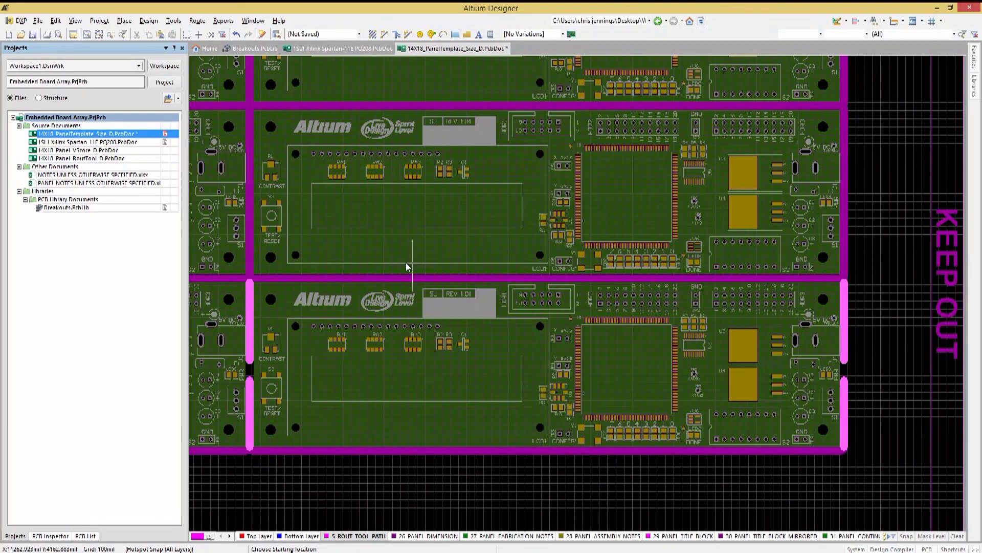
{"action": "scroll", "coordinate": [406, 267], "scroll_direction": "left", "scroll_amount": 8, "text": "shift"}
{"action": "left_click", "coordinate": [374, 189]}
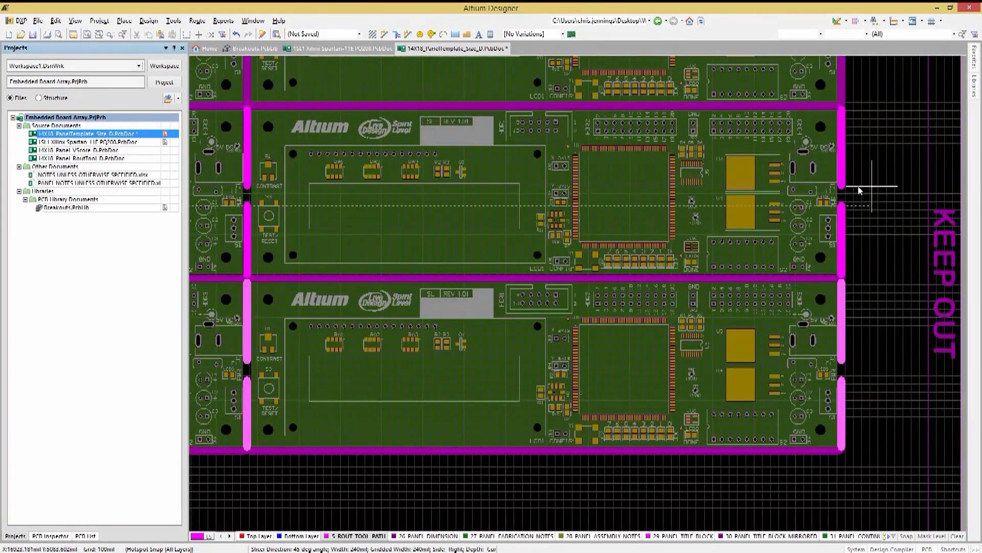
{"action": "left_click", "coordinate": [859, 188]}
{"action": "scroll", "coordinate": [858, 185], "scroll_direction": "up", "scroll_amount": 2}
{"action": "scroll", "coordinate": [856, 179], "scroll_direction": "left", "scroll_amount": 4, "text": "shift"}
{"action": "scroll", "coordinate": [846, 161], "scroll_direction": "left", "scroll_amount": 3, "text": "shift"}
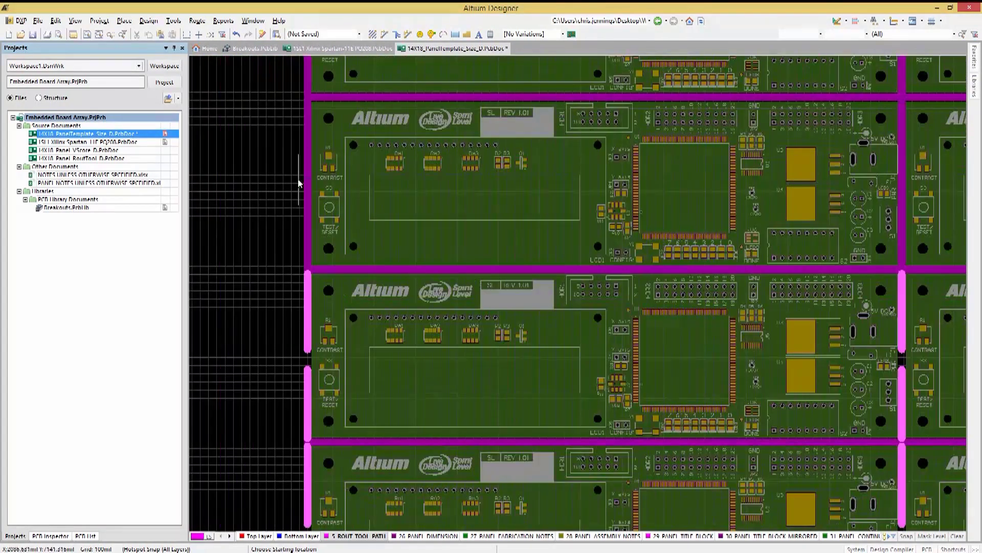
{"action": "left_click", "coordinate": [290, 178]}
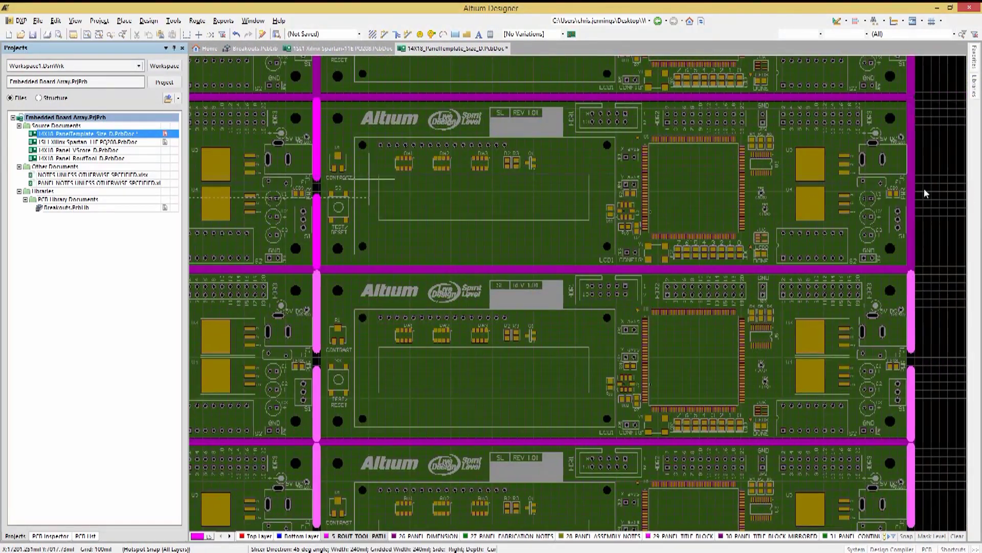
{"action": "left_click", "coordinate": [925, 190]}
Slice breakout gaps horizontally through the vertical rout paths at mid-height of the top two board rows
{"action": "scroll", "coordinate": [355, 114], "scroll_direction": "left", "scroll_amount": 12, "text": "shift"}
{"action": "scroll", "coordinate": [354, 113], "scroll_direction": "up", "scroll_amount": 5}
{"action": "scroll", "coordinate": [355, 117], "scroll_direction": "up", "scroll_amount": 1}
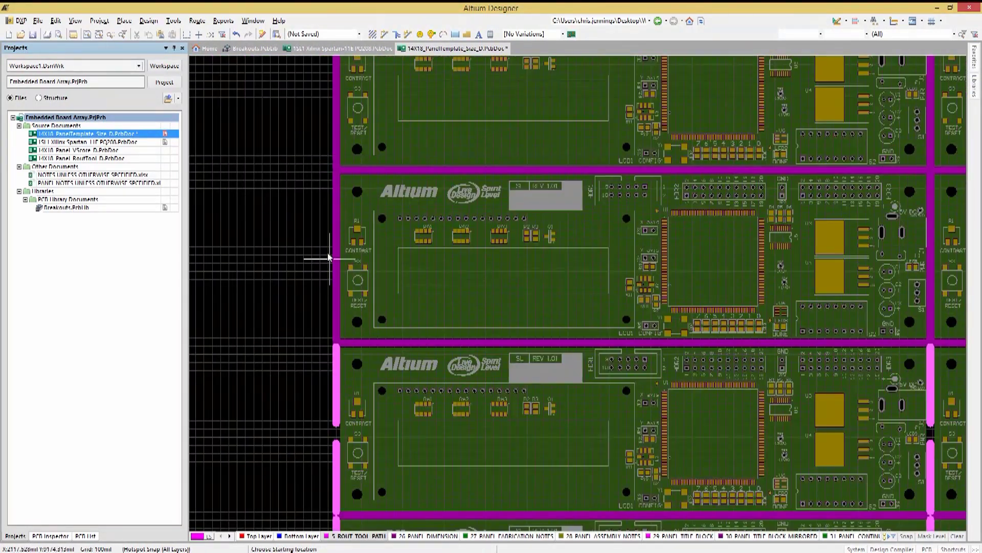
{"action": "left_click", "coordinate": [337, 254]}
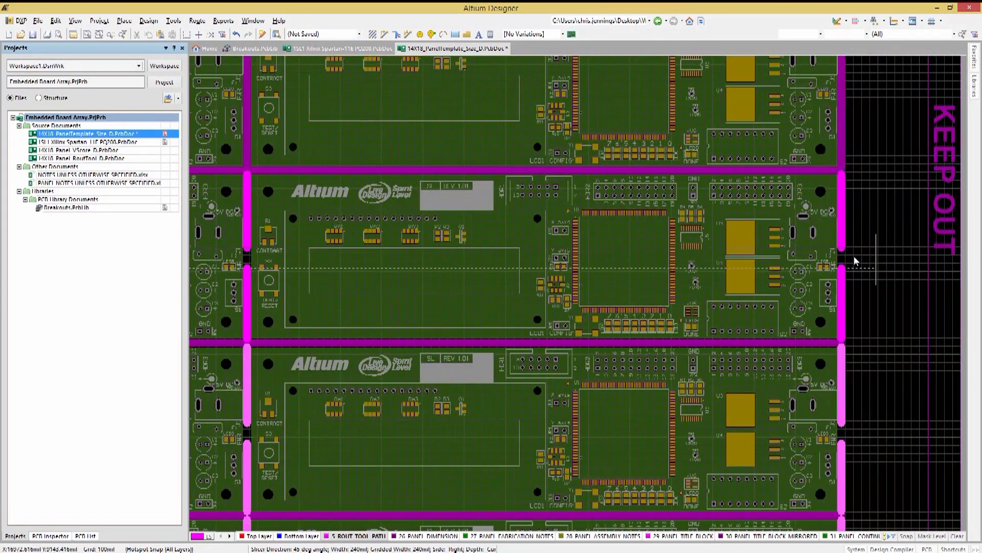
{"action": "left_click", "coordinate": [851, 259]}
{"action": "scroll", "coordinate": [373, 128], "scroll_direction": "left", "scroll_amount": 6, "text": "shift"}
{"action": "left_click", "coordinate": [337, 120]}
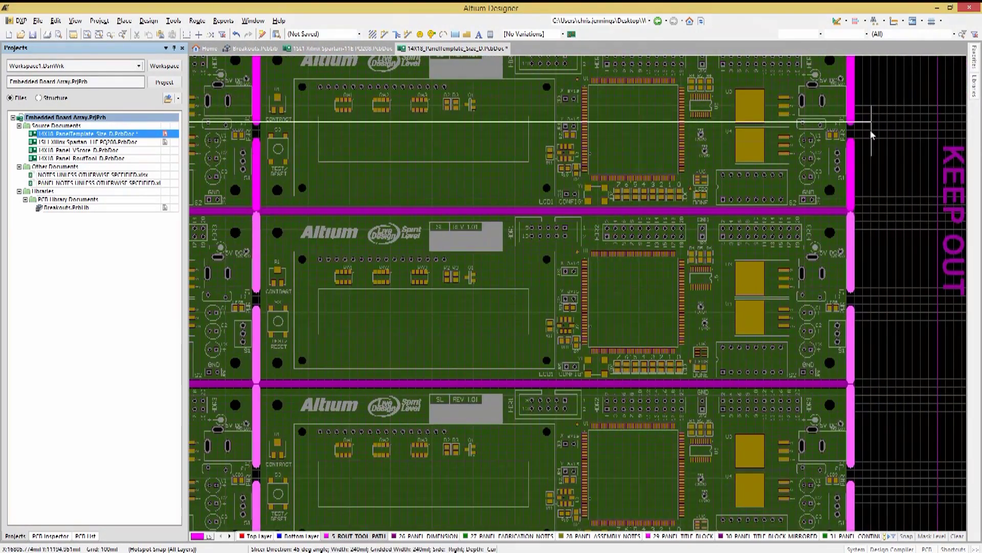
{"action": "left_click", "coordinate": [872, 132]}
{"action": "scroll", "coordinate": [715, 95], "scroll_direction": "left", "scroll_amount": 6, "text": "shift"}
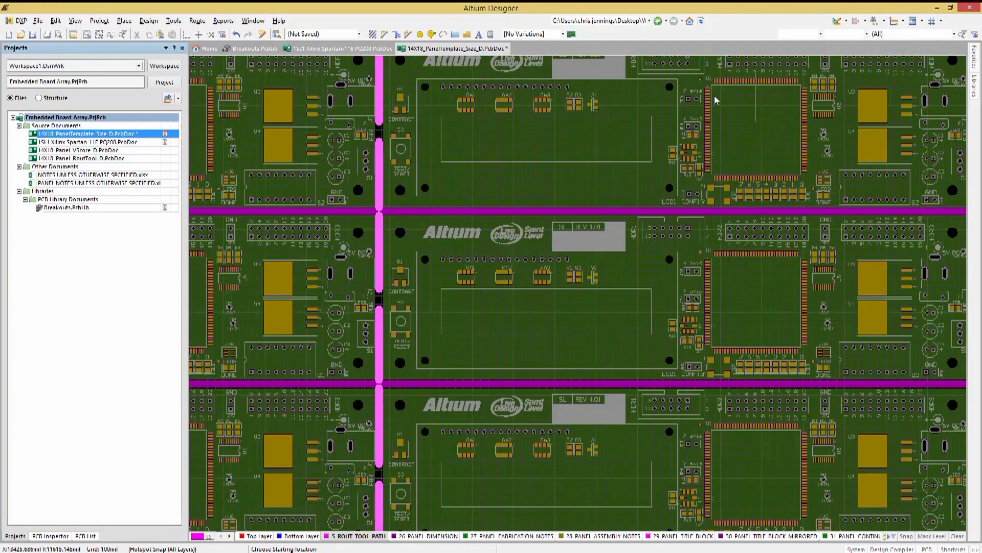
Slice breakout gaps vertically through all horizontal rout paths near the middle of the first board column
{"action": "scroll", "coordinate": [715, 98], "scroll_direction": "down", "scroll_amount": 1, "text": "ctrl"}
{"action": "scroll", "coordinate": [714, 97], "scroll_direction": "up", "scroll_amount": 1}
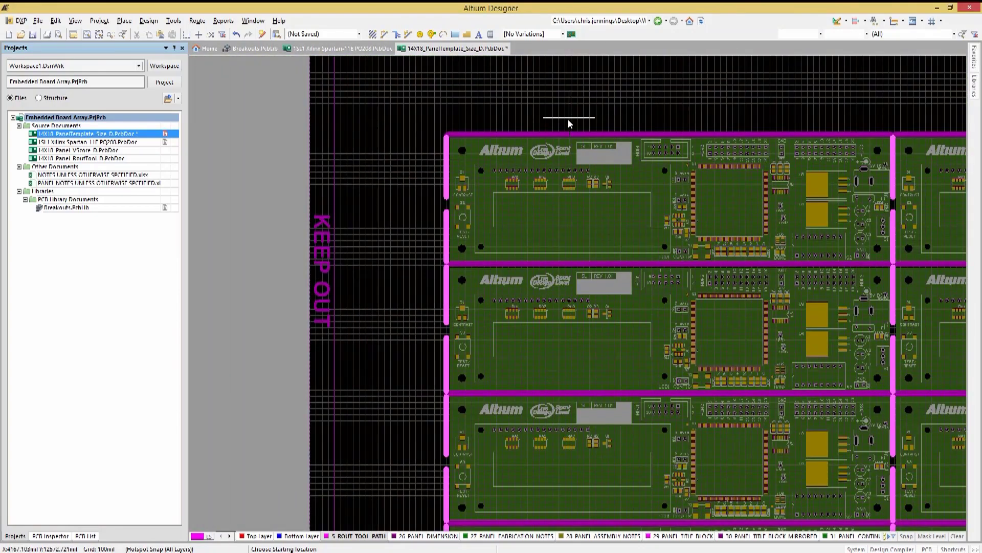
{"action": "left_click", "coordinate": [624, 125]}
{"action": "scroll", "coordinate": [607, 318], "scroll_direction": "down", "scroll_amount": 3}
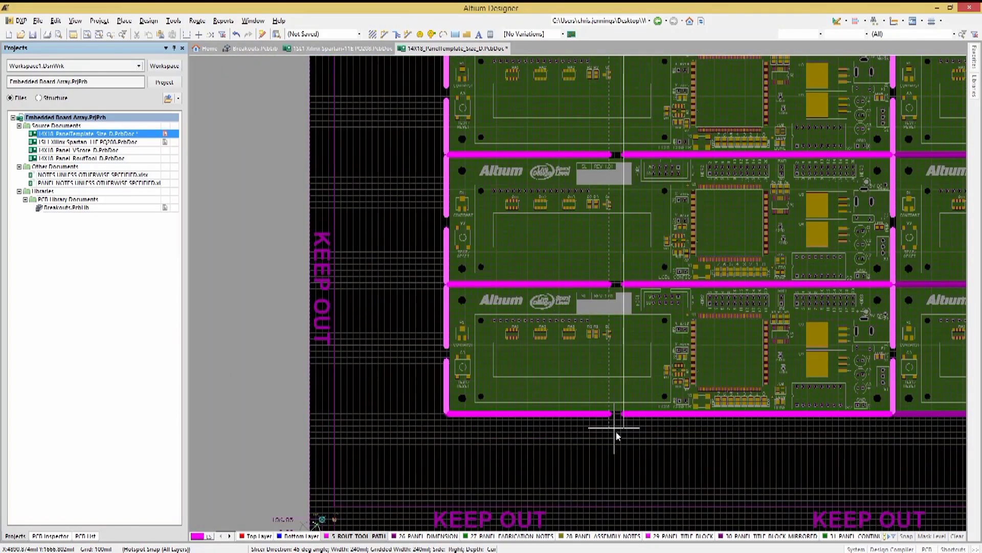
{"action": "left_click", "coordinate": [614, 429]}
Slice breakout gaps vertically through all horizontal rout paths near the middle of the second board column
{"action": "scroll", "coordinate": [759, 203], "scroll_direction": "up", "scroll_amount": 5}
{"action": "scroll", "coordinate": [758, 202], "scroll_direction": "right", "scroll_amount": 6, "text": "shift"}
{"action": "scroll", "coordinate": [759, 206], "scroll_direction": "up", "scroll_amount": 5}
{"action": "scroll", "coordinate": [759, 206], "scroll_direction": "right", "scroll_amount": 3, "text": "shift"}
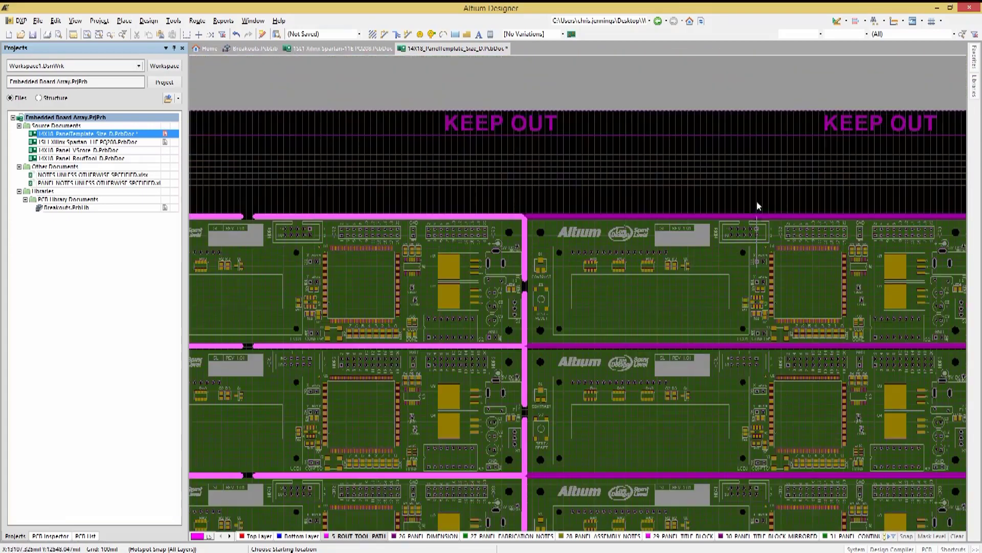
{"action": "left_click", "coordinate": [702, 210]}
{"action": "scroll", "coordinate": [701, 210], "scroll_direction": "down", "scroll_amount": 6}
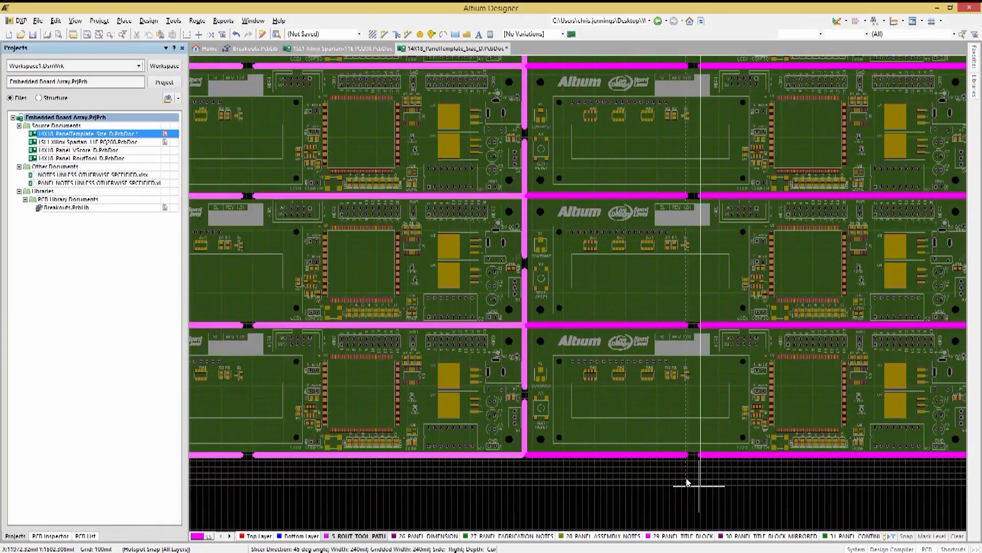
{"action": "left_click", "coordinate": [687, 477]}
Examine the whole panel with its sliced rout paths in 3D and return to the 2D layout
{"action": "scroll", "coordinate": [707, 417], "scroll_direction": "down", "scroll_amount": 4, "text": "ctrl"}
{"action": "key", "text": "ctrl+Page_Down"}
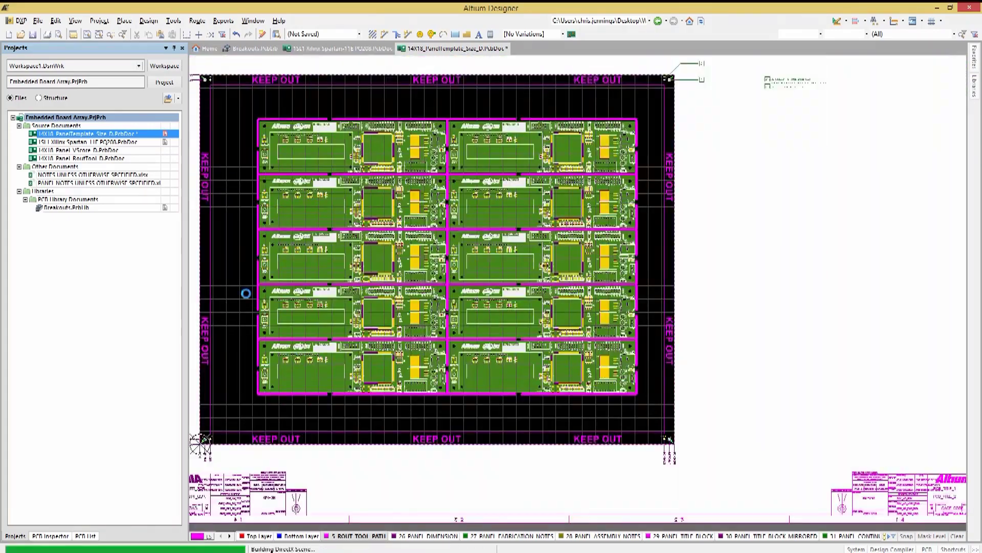
{"action": "key", "text": "3"}
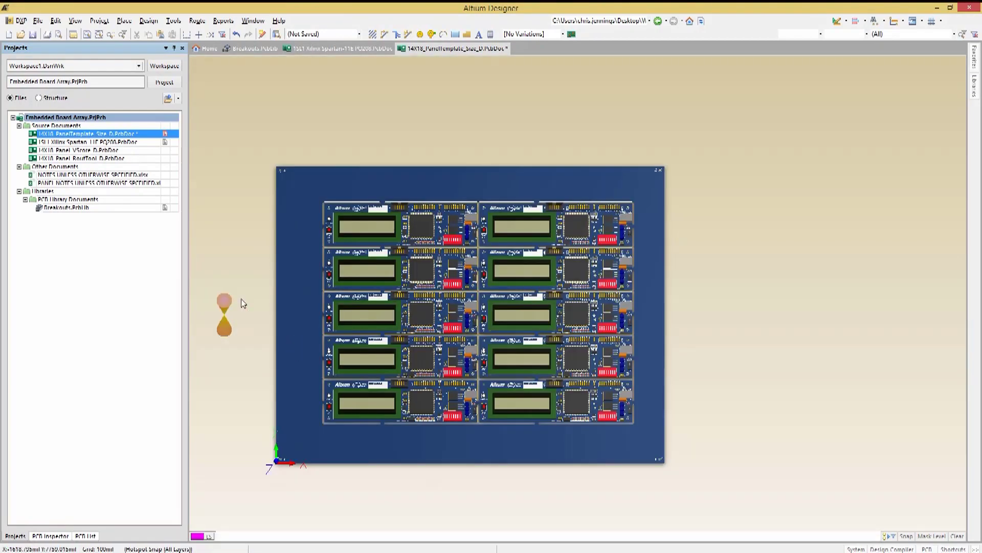
{"action": "scroll", "coordinate": [342, 412], "scroll_direction": "up", "scroll_amount": 5, "text": "ctrl"}
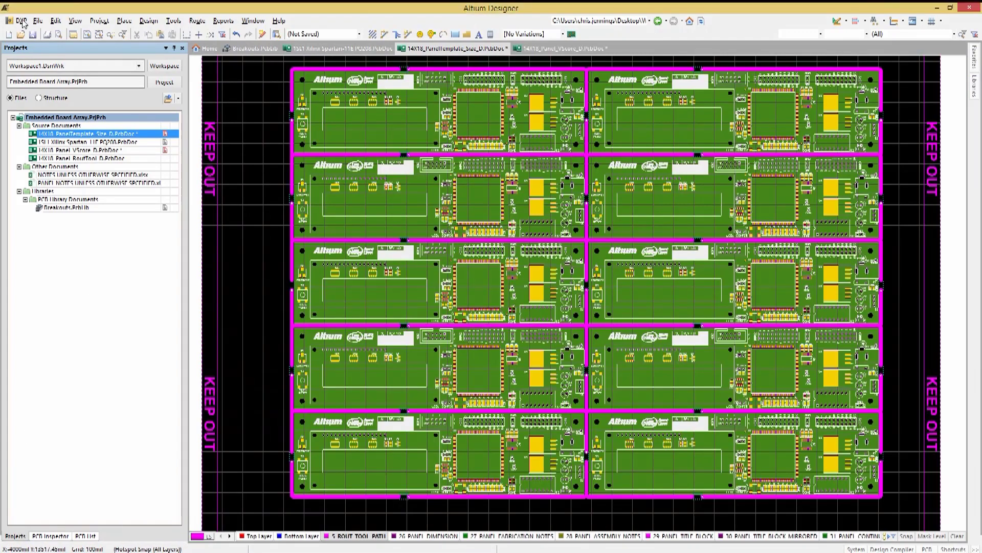
Review the object snap options in the PCB Editor General preferences and accept them
{"action": "left_click", "coordinate": [19, 20]}
{"action": "left_click", "coordinate": [40, 60]}
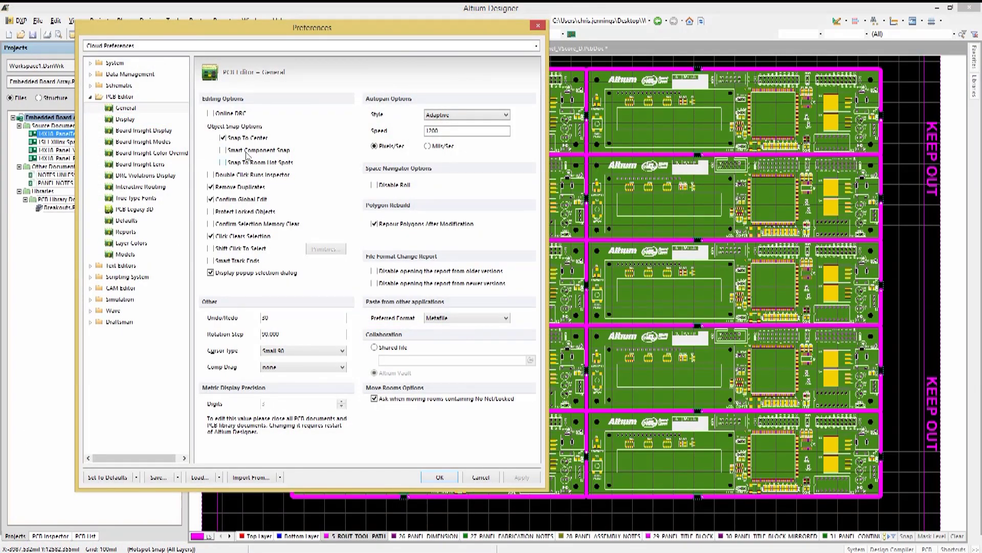
{"action": "left_click", "coordinate": [439, 477]}
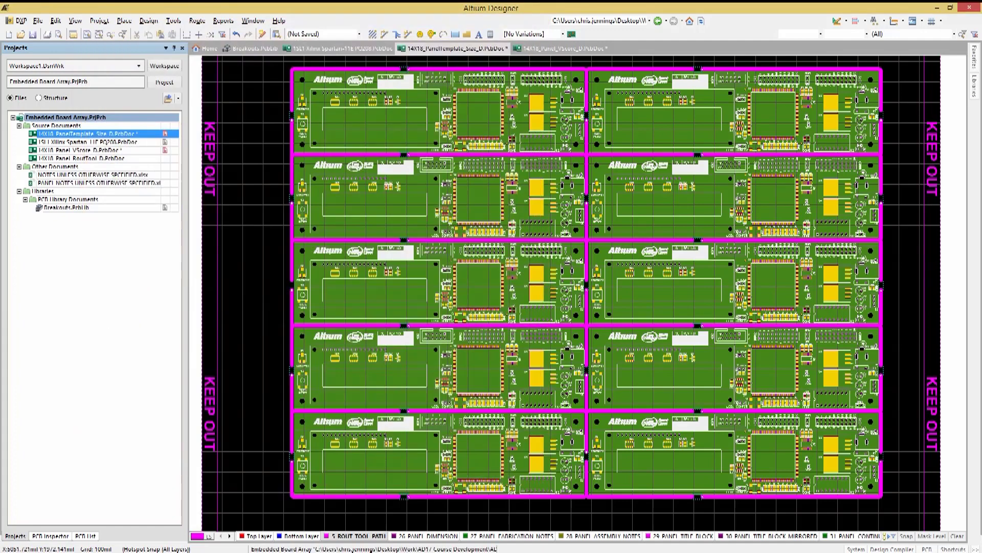
Enable Snap To Object Axis alongside Snap To Object Hotspots for the panel document
{"action": "left_click", "coordinate": [905, 537]}
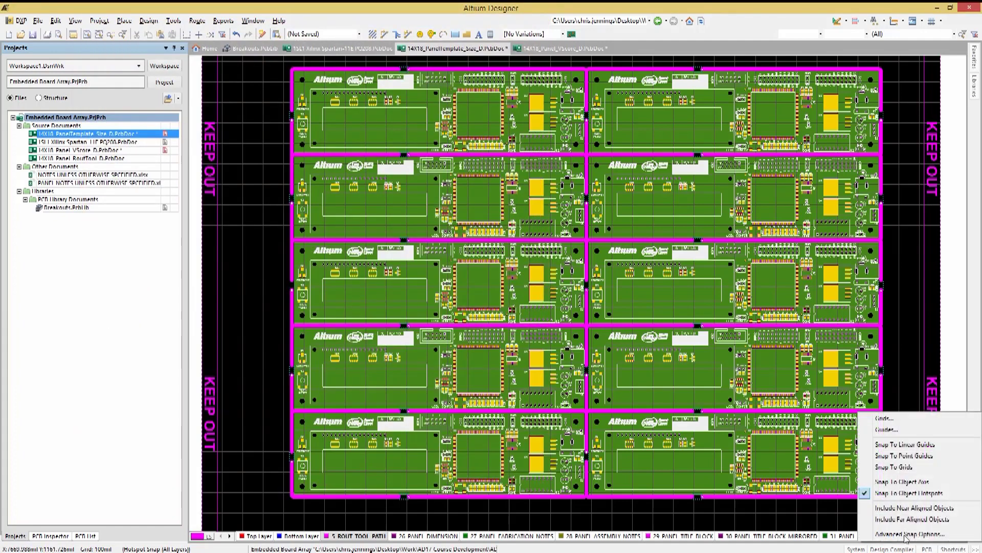
{"action": "left_click", "coordinate": [899, 481]}
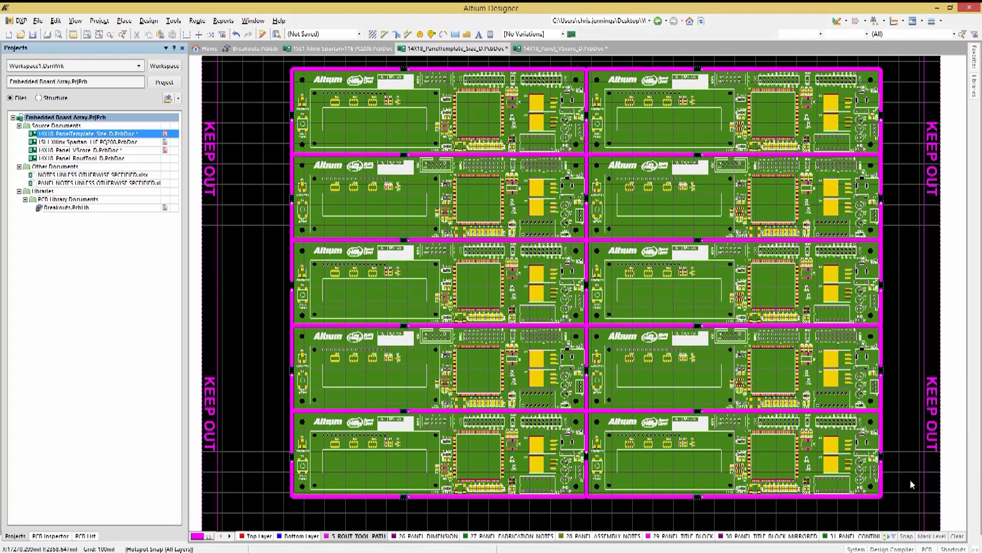
{"action": "left_click", "coordinate": [904, 538]}
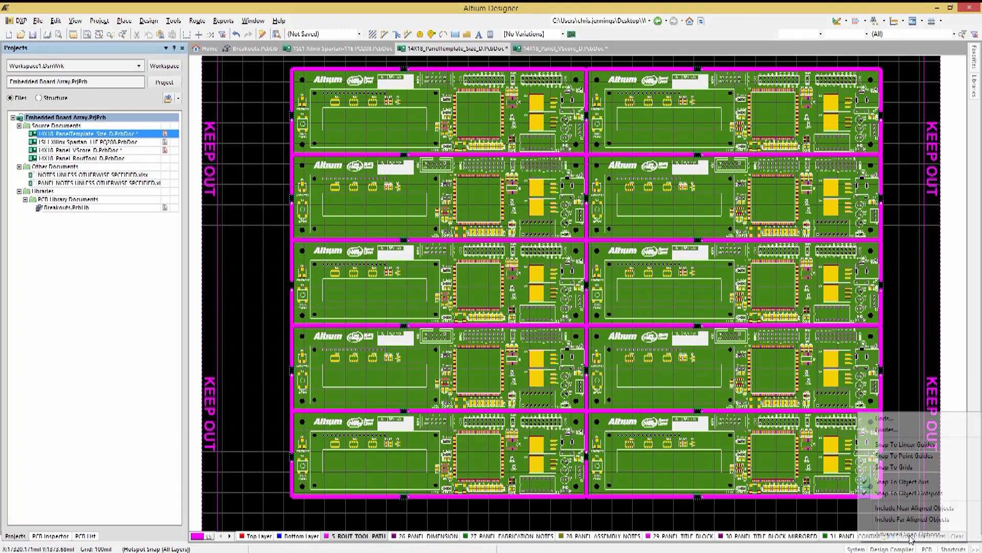
{"action": "left_click", "coordinate": [844, 522]}
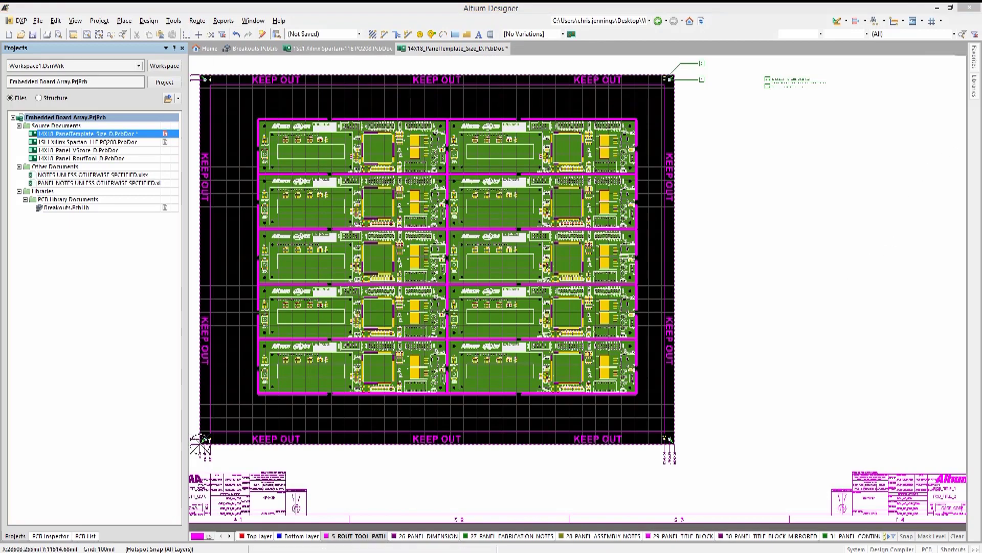
Begin placing the DOUBLE_SIDE_BREAKOUT footprint from Breakouts.PcbLib with its designator hidden
{"action": "left_click", "coordinate": [975, 87]}
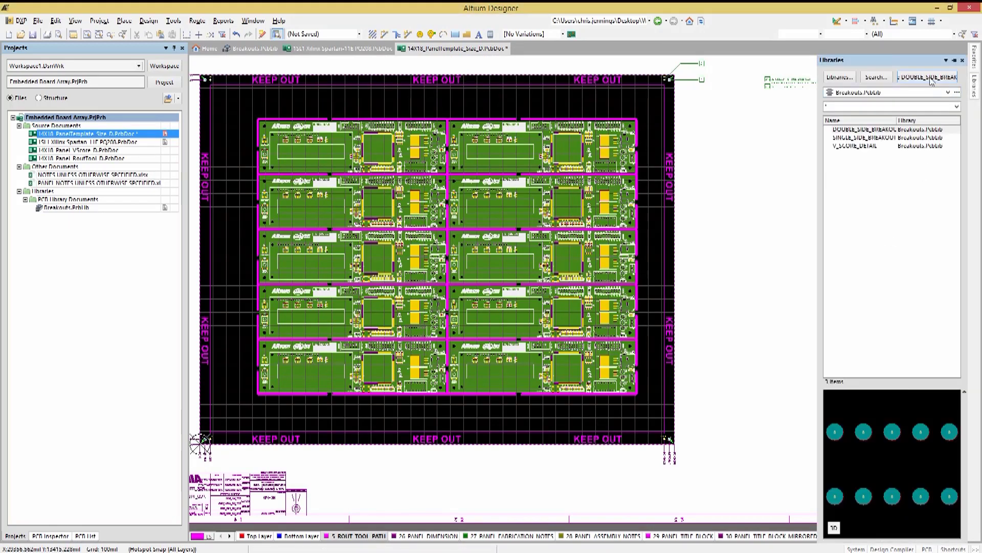
{"action": "left_click", "coordinate": [900, 129]}
{"action": "double_click", "coordinate": [900, 129]}
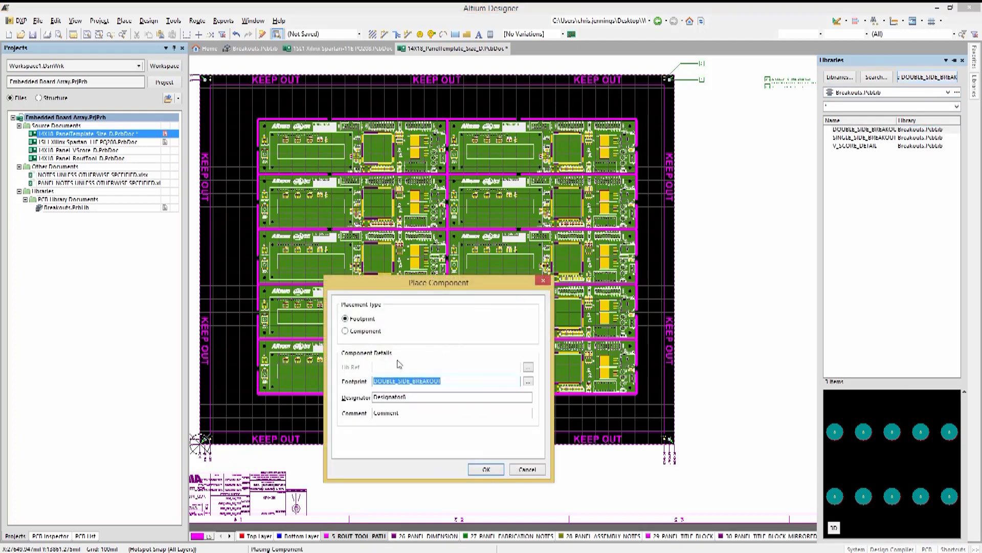
{"action": "left_click", "coordinate": [486, 470]}
{"action": "key", "text": "Tab"}
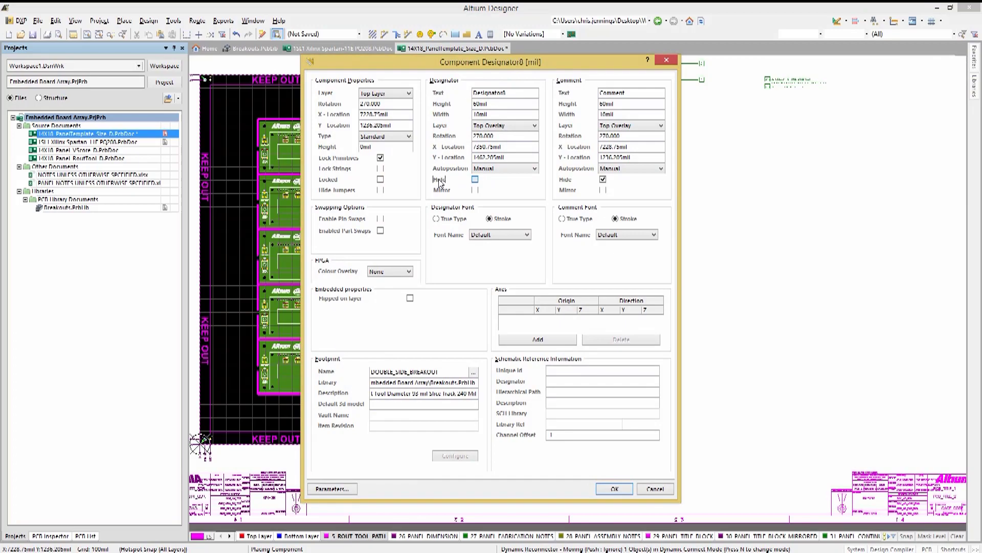
{"action": "left_click", "coordinate": [475, 180]}
{"action": "left_click", "coordinate": [609, 485]}
Place breakout footprints in the gaps of the first board column's outer vertical rout path, up to the top row
{"action": "scroll", "coordinate": [294, 423], "scroll_direction": "up", "scroll_amount": 3, "text": "ctrl"}
{"action": "scroll", "coordinate": [204, 368], "scroll_direction": "up", "scroll_amount": 2, "text": "ctrl"}
{"action": "scroll", "coordinate": [205, 369], "scroll_direction": "up", "scroll_amount": 2}
{"action": "left_click", "coordinate": [204, 399]}
{"action": "left_click", "coordinate": [204, 190]}
{"action": "scroll", "coordinate": [207, 192], "scroll_direction": "up", "scroll_amount": 2}
{"action": "scroll", "coordinate": [209, 197], "scroll_direction": "up", "scroll_amount": 3}
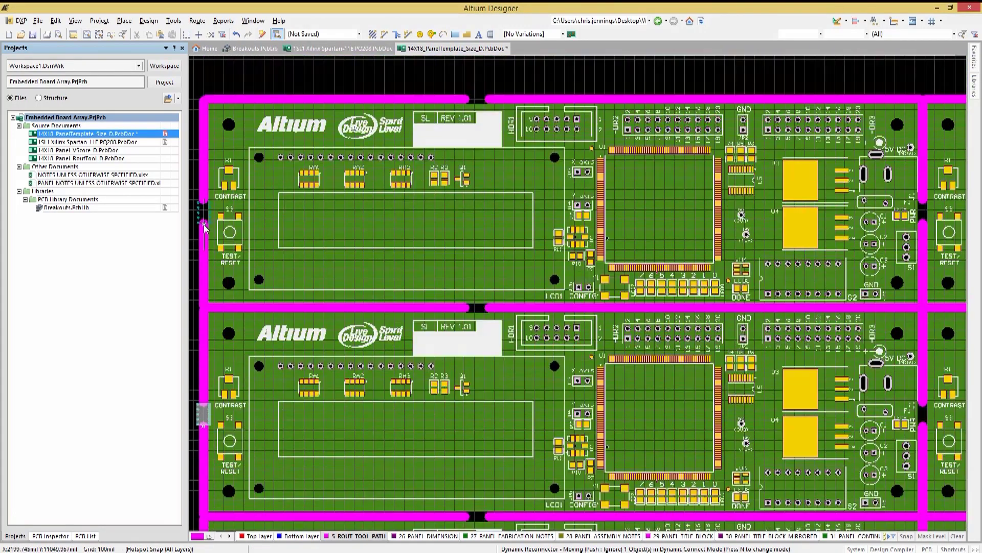
{"action": "left_click", "coordinate": [204, 222]}
Rotate the breakout footprint and place copies in the horizontal rout path gaps down the first board column to the bottom edge
{"action": "key", "text": "space"}
{"action": "left_click", "coordinate": [486, 101]}
{"action": "left_click", "coordinate": [486, 309]}
{"action": "scroll", "coordinate": [485, 353], "scroll_direction": "down", "scroll_amount": 4}
{"action": "left_click", "coordinate": [486, 356]}
{"action": "scroll", "coordinate": [486, 363], "scroll_direction": "down", "scroll_amount": 4}
{"action": "left_click", "coordinate": [486, 401]}
Inspect the breakout tabs between the boards up close in 3D and return to the 2D layout
{"action": "scroll", "coordinate": [486, 409], "scroll_direction": "down", "scroll_amount": 4}
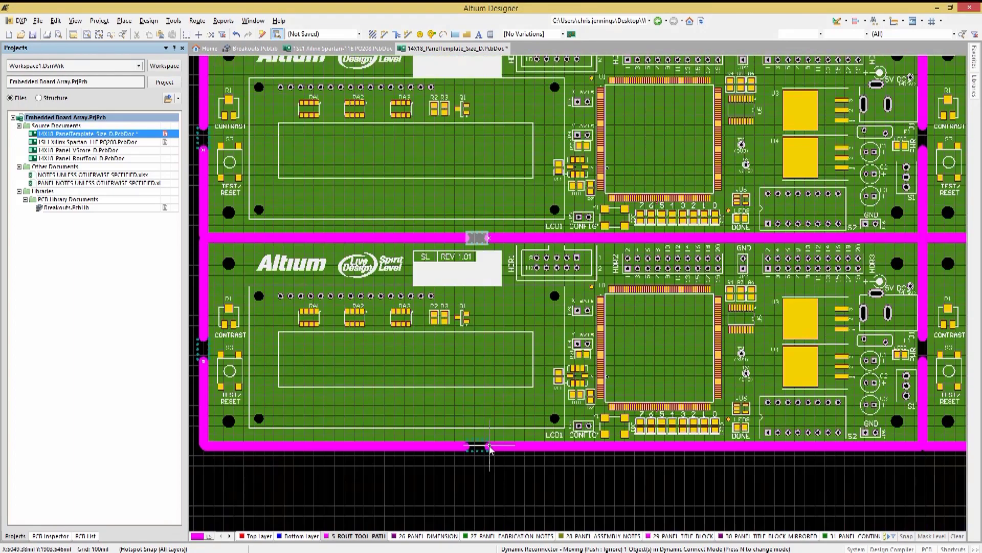
{"action": "left_click", "coordinate": [487, 448]}
{"action": "key", "text": "Escape"}
{"action": "key", "text": "Escape"}
{"action": "scroll", "coordinate": [353, 450], "scroll_direction": "down", "scroll_amount": 3, "text": "ctrl"}
{"action": "key", "text": "3"}
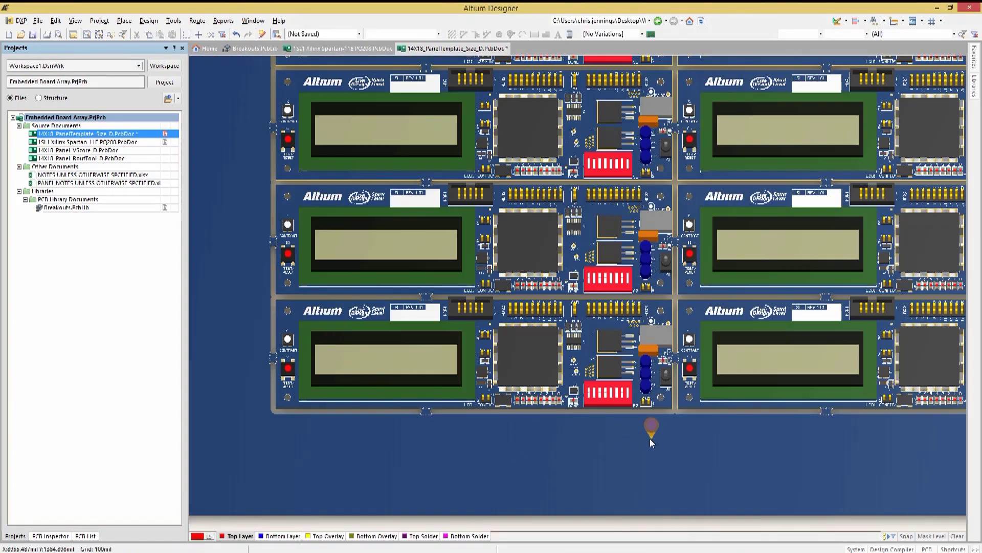
{"action": "scroll", "coordinate": [630, 444], "scroll_direction": "up", "scroll_amount": 2, "text": "ctrl"}
{"action": "scroll", "coordinate": [681, 353], "scroll_direction": "up", "scroll_amount": 3, "text": "ctrl"}
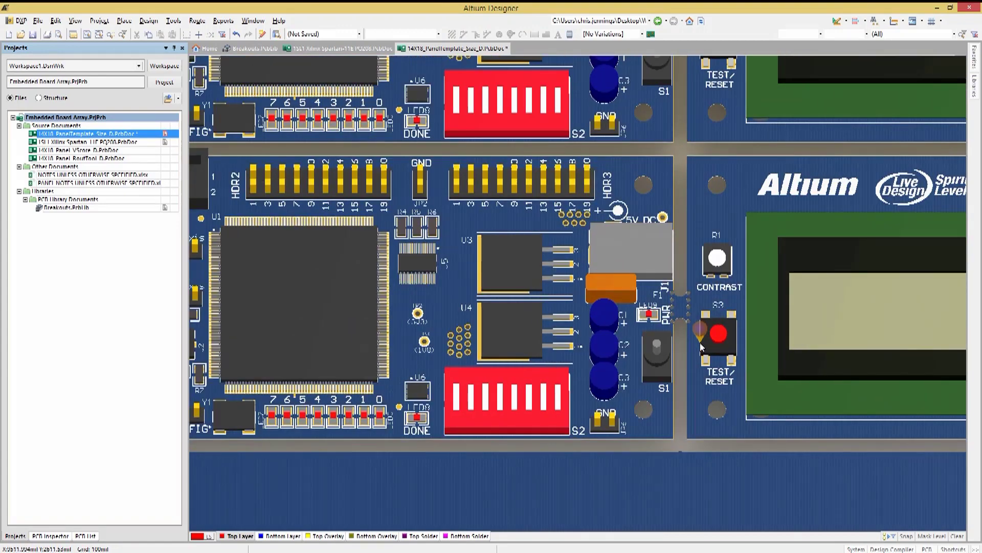
{"action": "scroll", "coordinate": [701, 348], "scroll_direction": "down", "scroll_amount": 4, "text": "ctrl"}
{"action": "scroll", "coordinate": [509, 327], "scroll_direction": "left", "scroll_amount": 2, "text": "shift"}
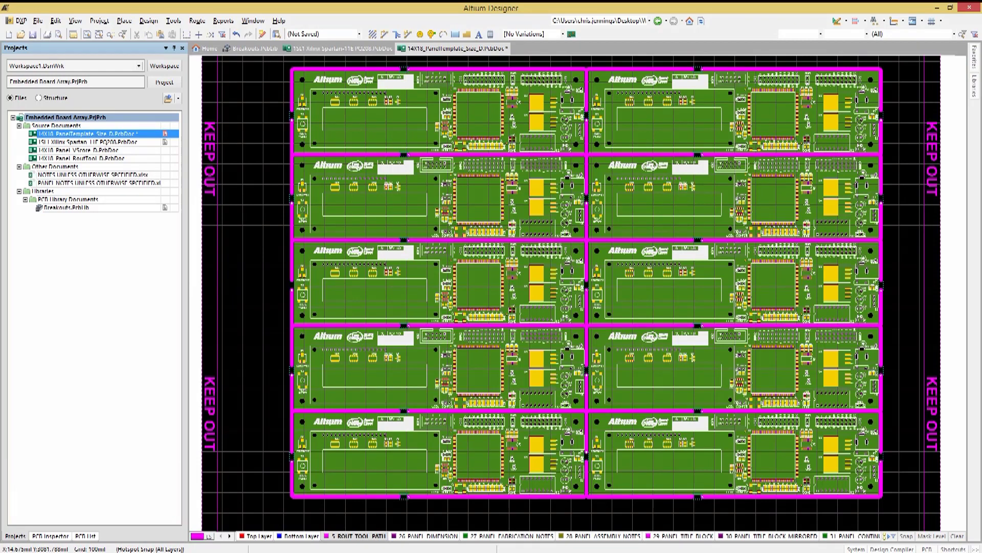
Open the 14X18_Panel_VScore_D.PcbDoc document from the project
{"action": "double_click", "coordinate": [78, 150]}
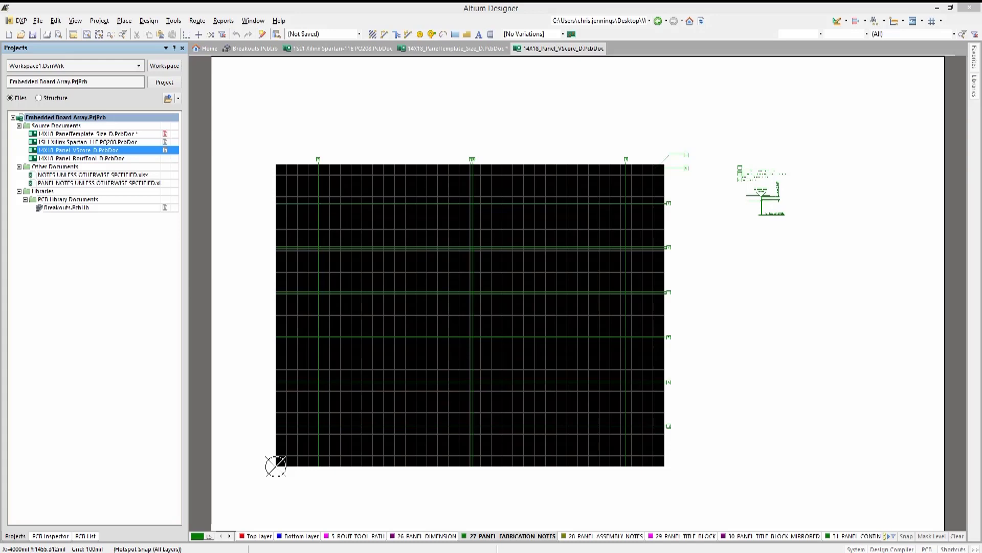
Turn off single layer mode and assign 1SL1 Xilinx Spartan-IIE PQ208.PcbDoc as the source board of the panel's embedded board array
{"action": "left_click", "coordinate": [357, 402]}
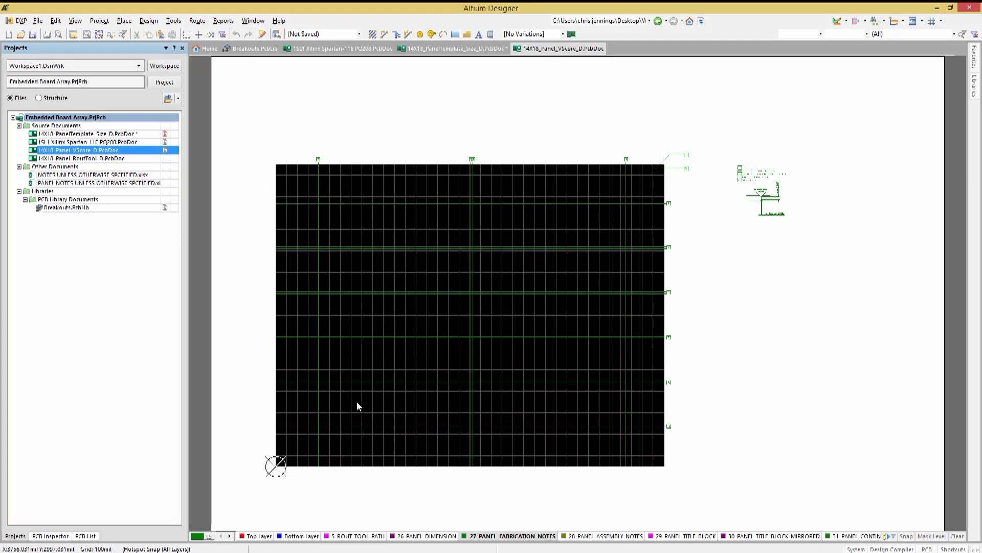
{"action": "key", "text": "shift+s"}
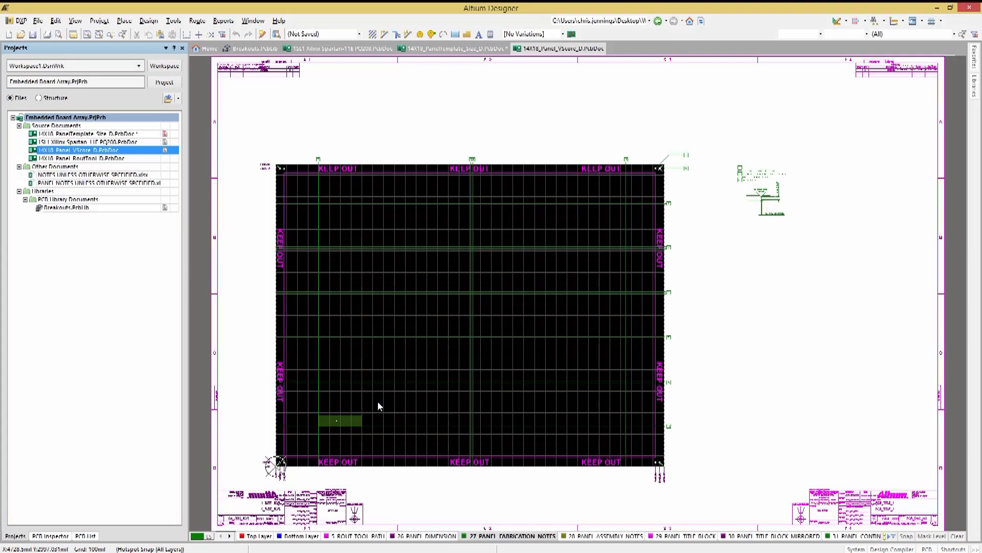
{"action": "double_click", "coordinate": [354, 420]}
{"action": "left_click", "coordinate": [571, 318]}
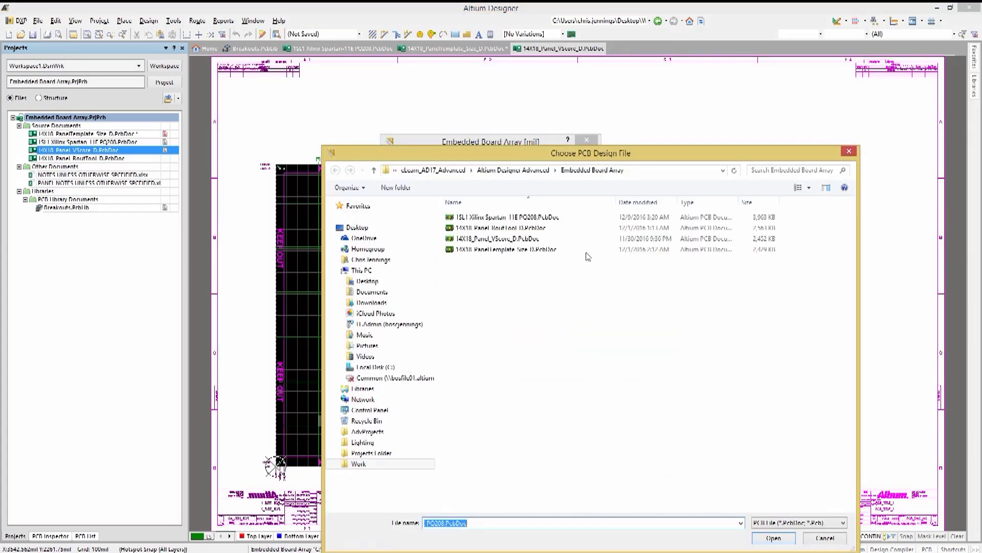
{"action": "left_click", "coordinate": [414, 220]}
{"action": "left_click", "coordinate": [771, 542]}
{"action": "left_click", "coordinate": [528, 406]}
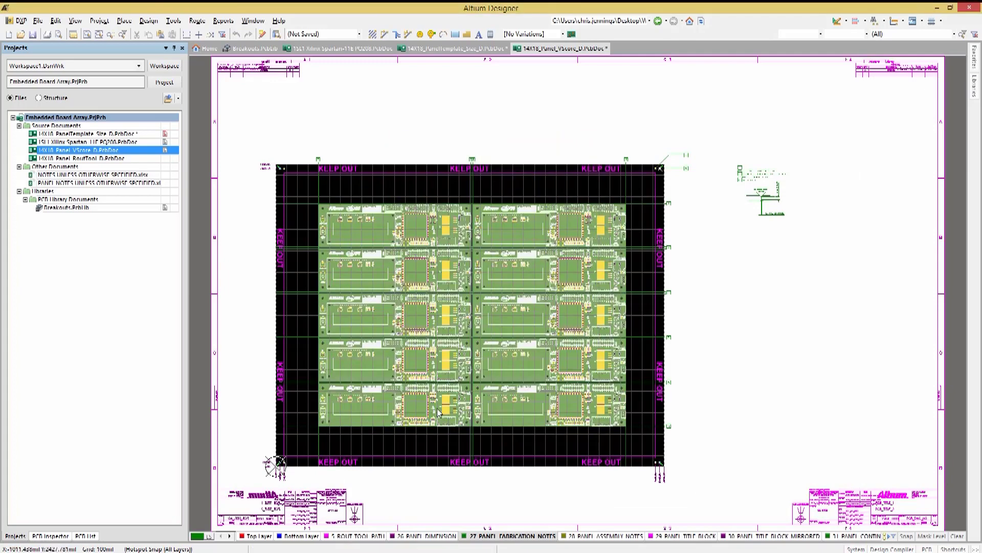
{"action": "left_click", "coordinate": [724, 387]}
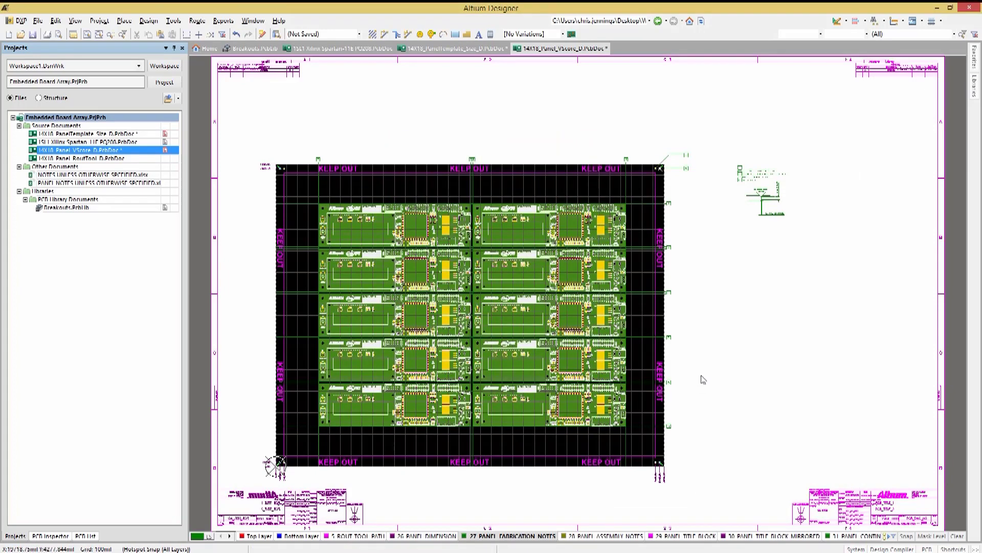
Look up the V_SCORE_DETAIL footprint in Breakouts.PcbLib and examine the V-groove detail and fabrication notes beside the panel
{"action": "mouse_move", "coordinate": [975, 97]}
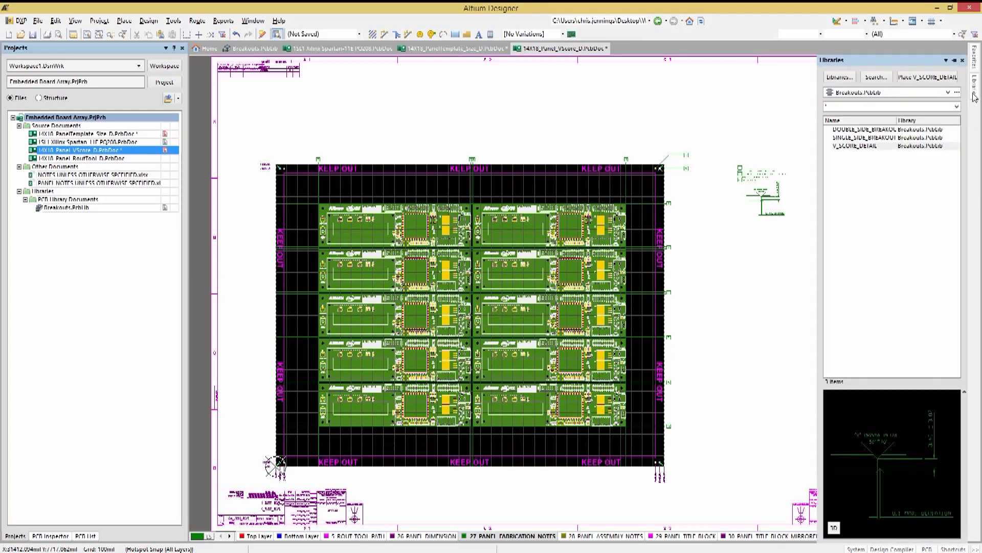
{"action": "left_click", "coordinate": [864, 147]}
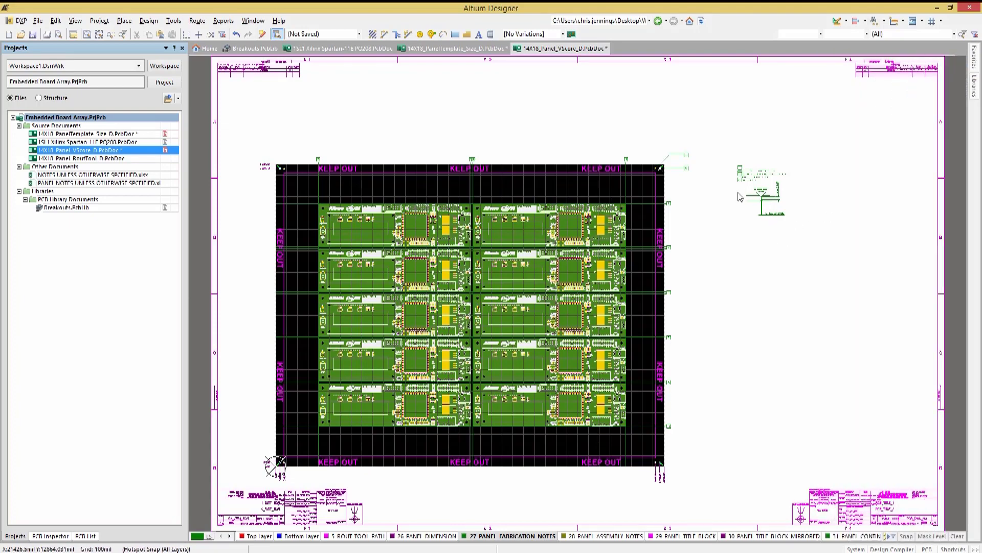
{"action": "scroll", "coordinate": [768, 228], "scroll_direction": "up", "scroll_amount": 3, "text": "ctrl"}
{"action": "scroll", "coordinate": [768, 221], "scroll_direction": "up", "scroll_amount": 2, "text": "ctrl"}
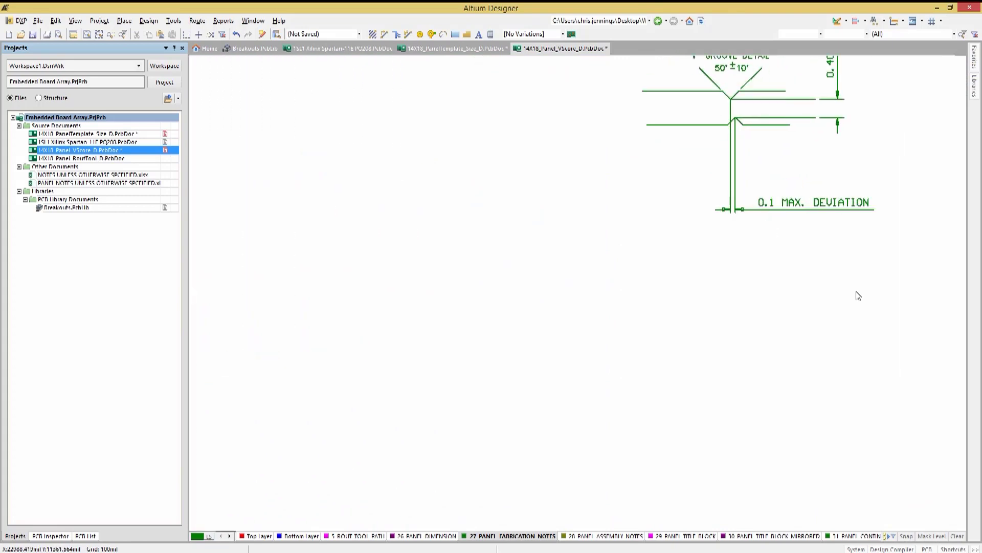
{"action": "scroll", "coordinate": [865, 294], "scroll_direction": "up", "scroll_amount": 3}
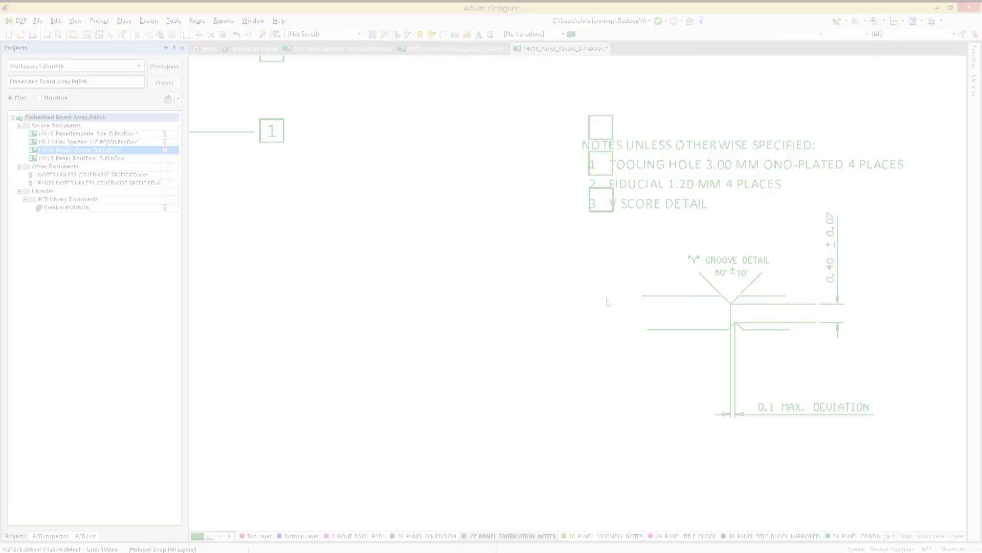